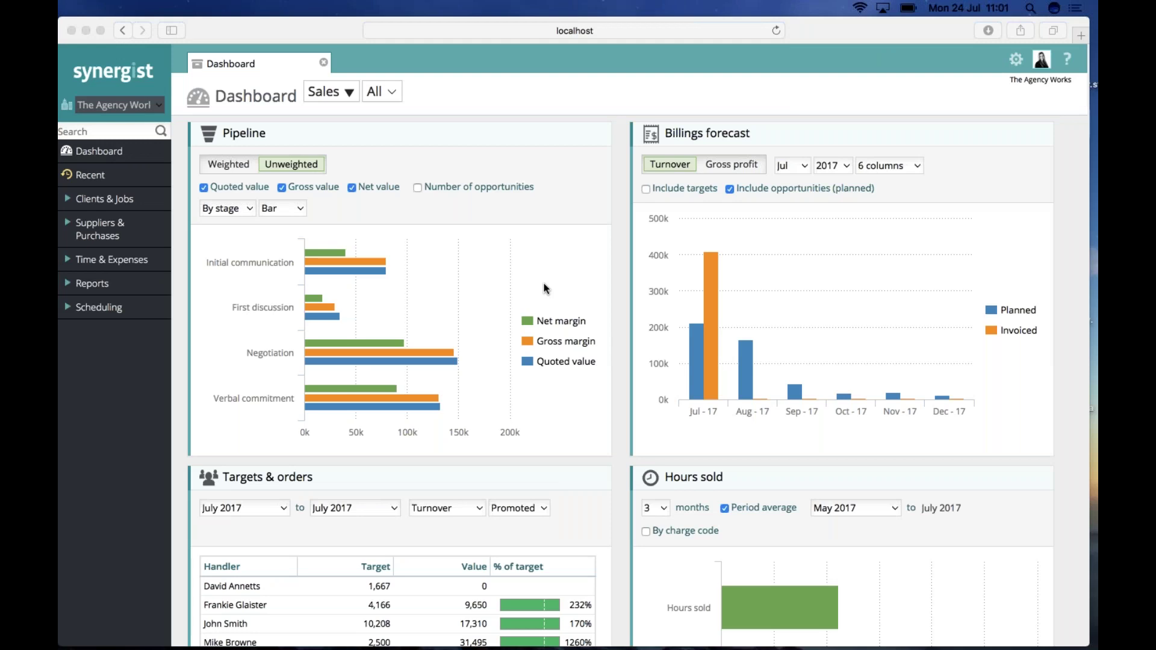
# Look through the Sales dashboard, including the pipeline, billings forecast, targets & orders and hours sold widgets.
pyautogui.moveTo(958, 621)
pyautogui.click(1062, 145)
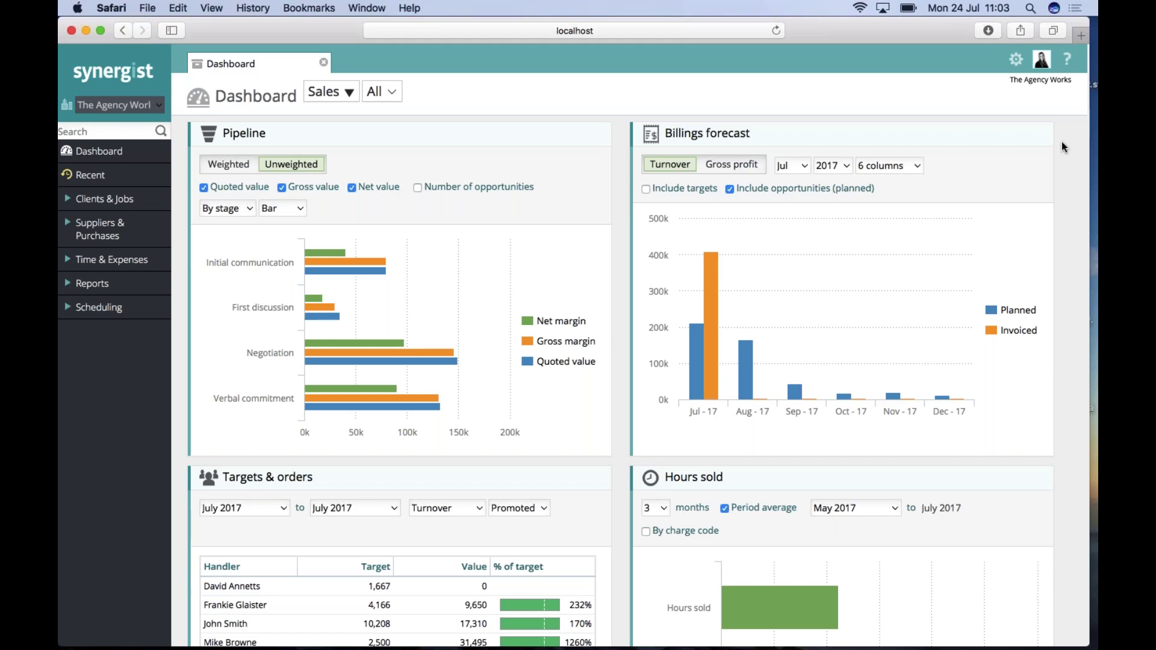
pyautogui.click(352, 94)
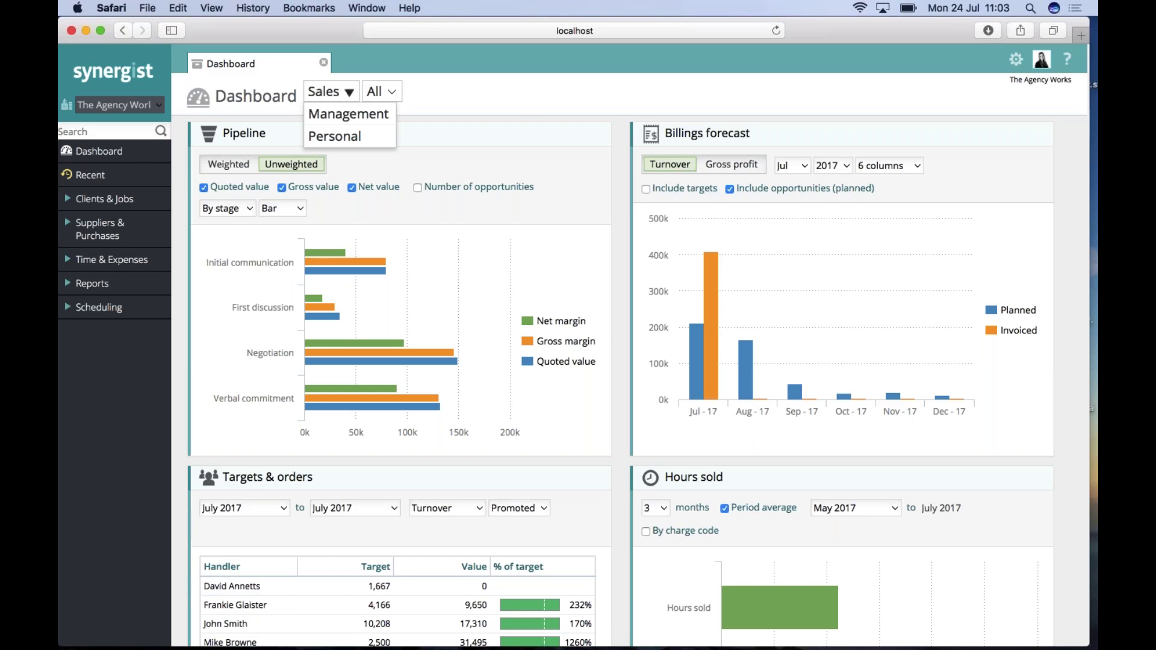
pyautogui.click(524, 99)
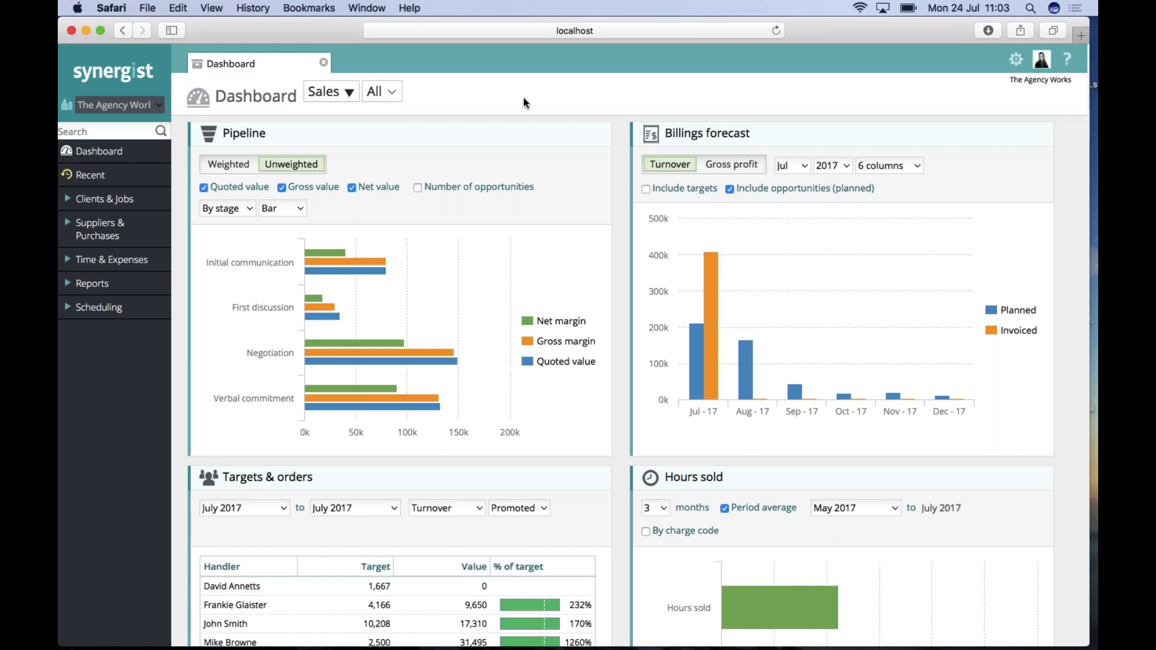
pyautogui.scroll(-5, 523, 96)
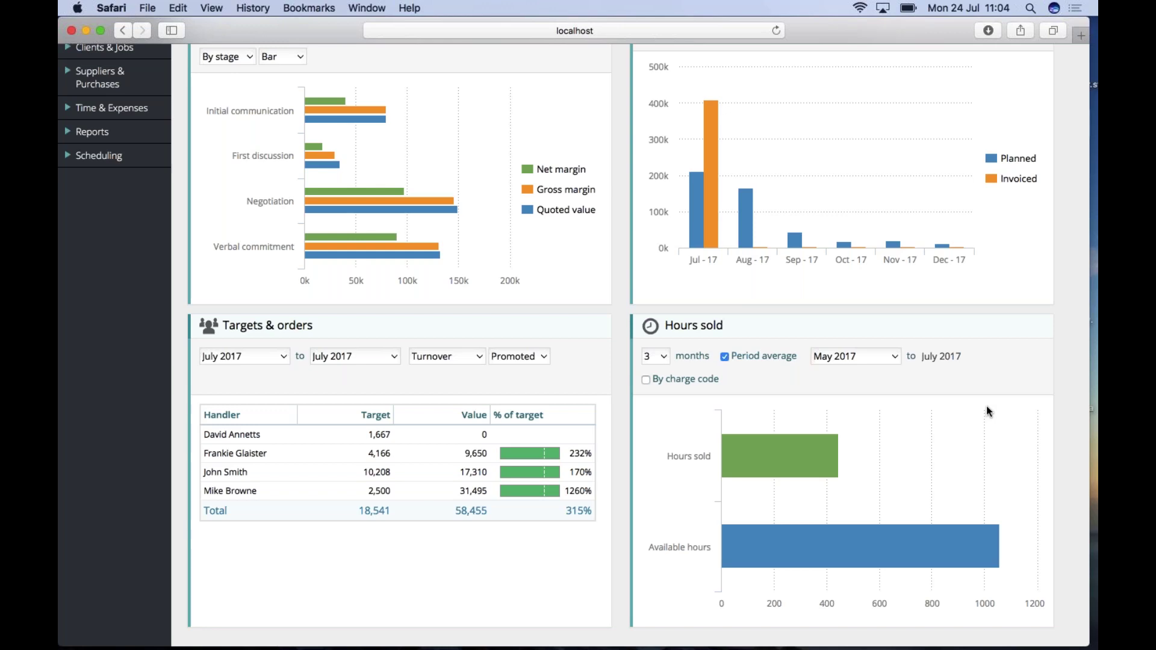
pyautogui.scroll(3, 987, 409)
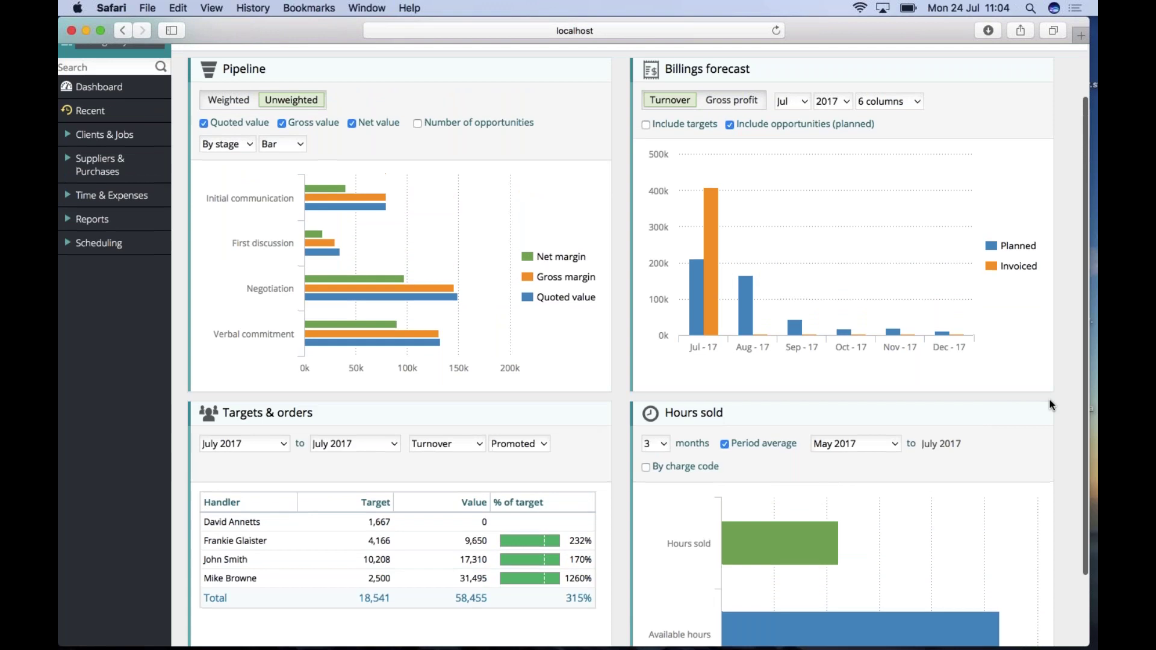
pyautogui.scroll(1, 1049, 399)
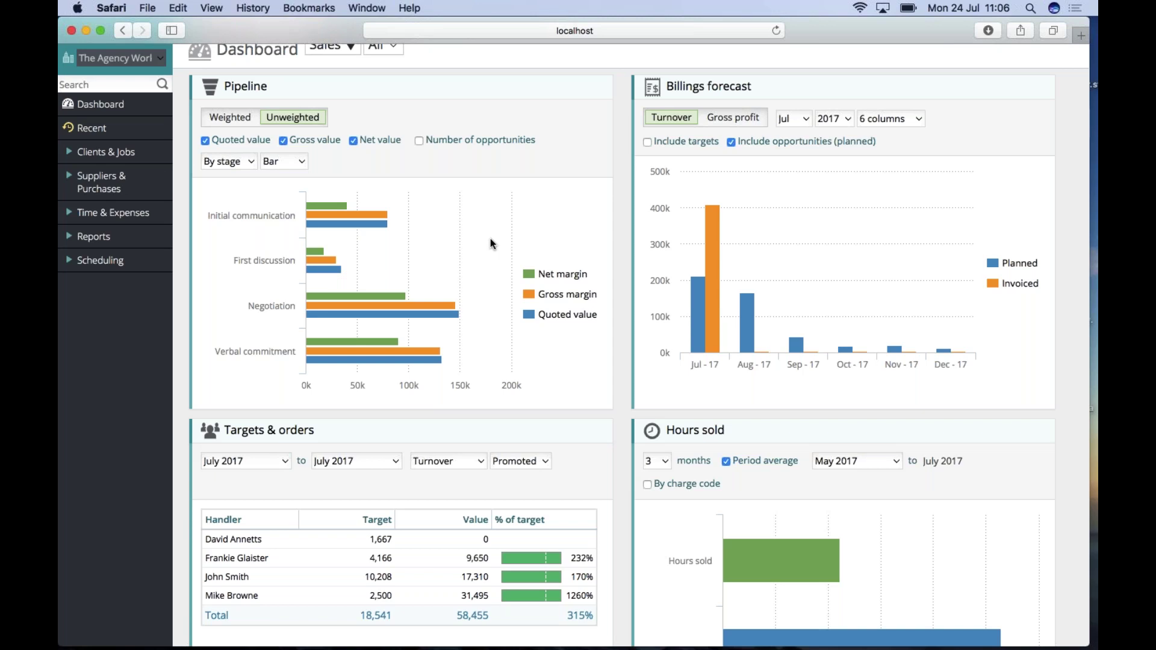
pyautogui.scroll(-3, 491, 238)
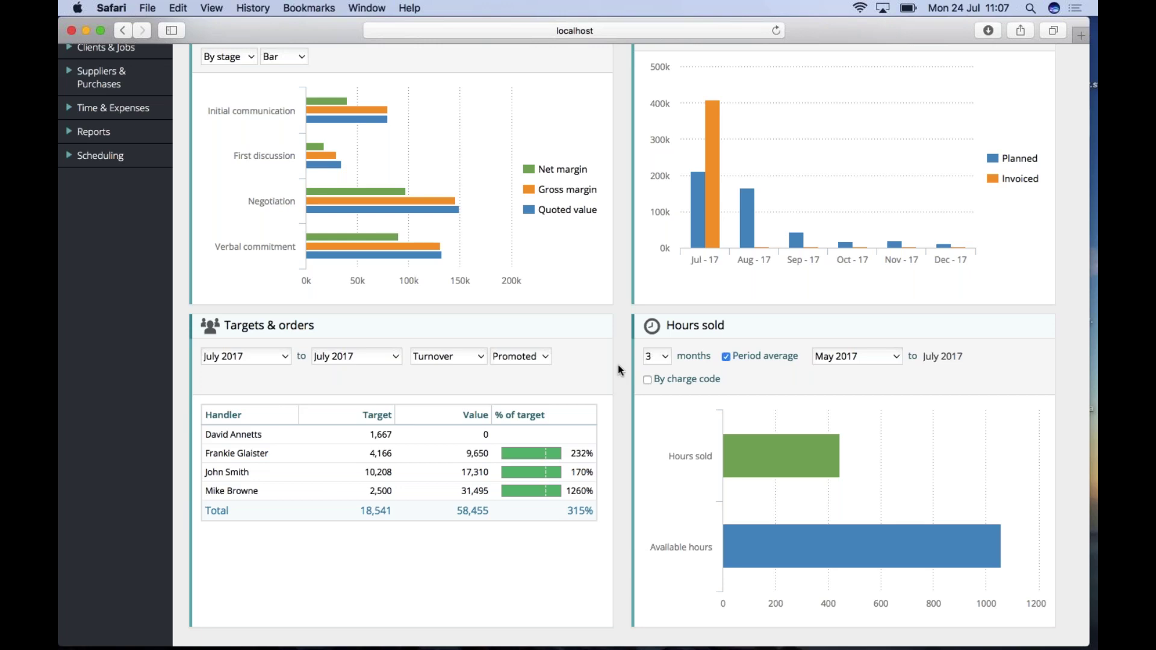
pyautogui.scroll(5, 618, 369)
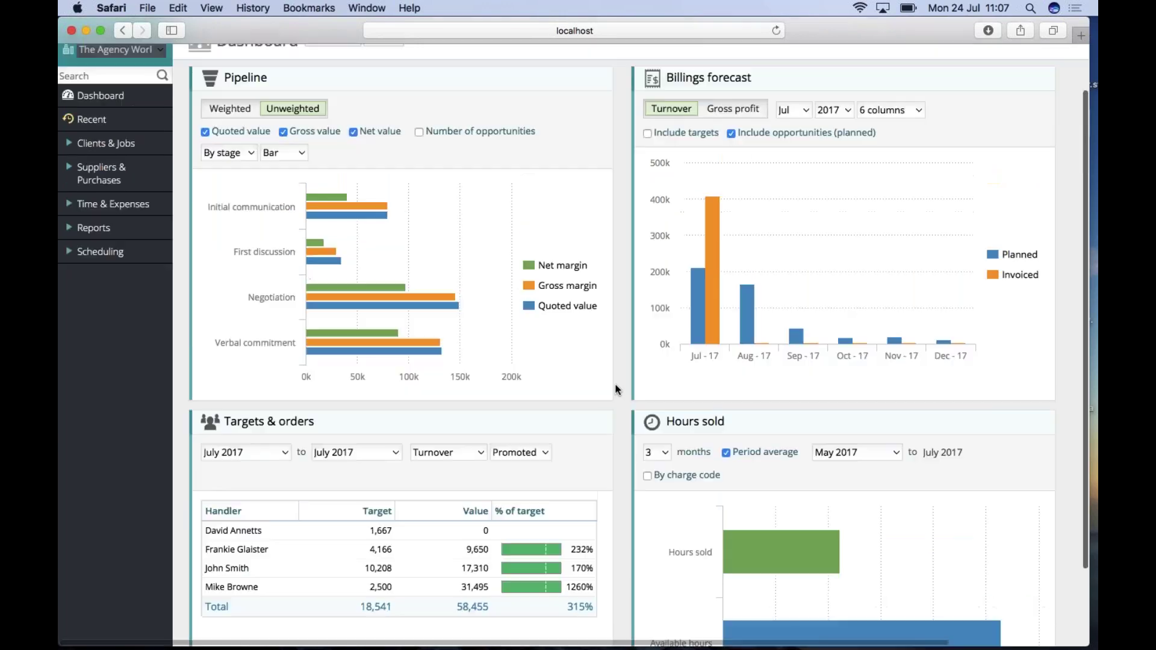
# Switch to the Management dashboard and review its financial summary, billings forecast, staff utilization and top clients charts.
pyautogui.click(330, 91)
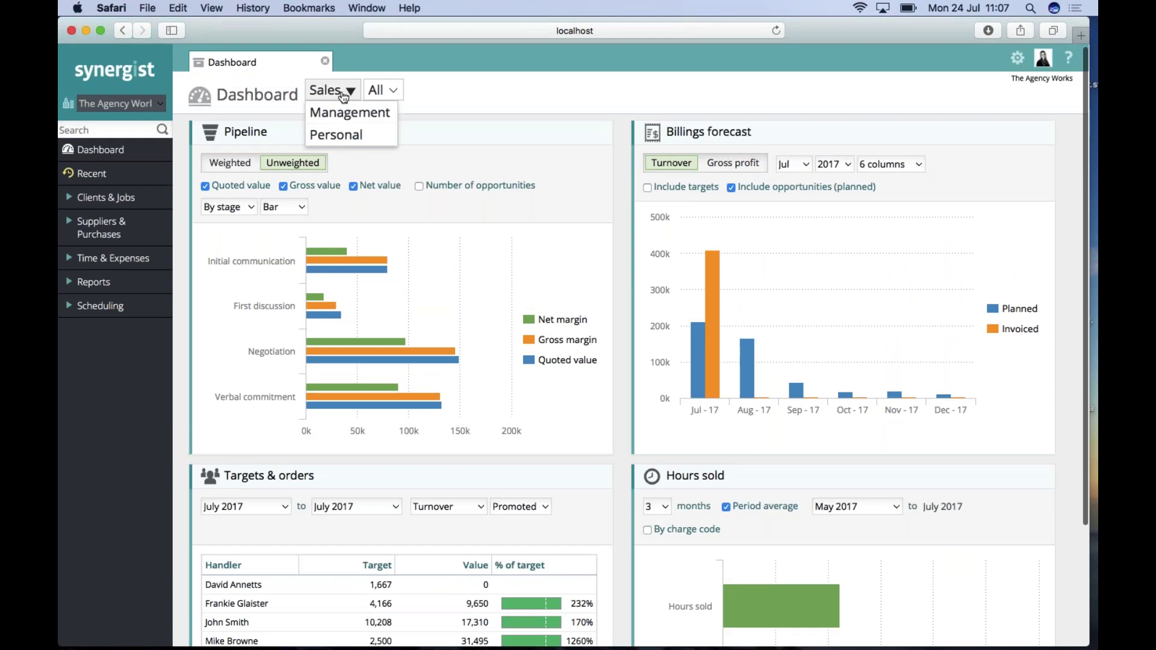
pyautogui.click(349, 111)
pyautogui.scroll(-2, 1065, 150)
pyautogui.scroll(2, 1066, 156)
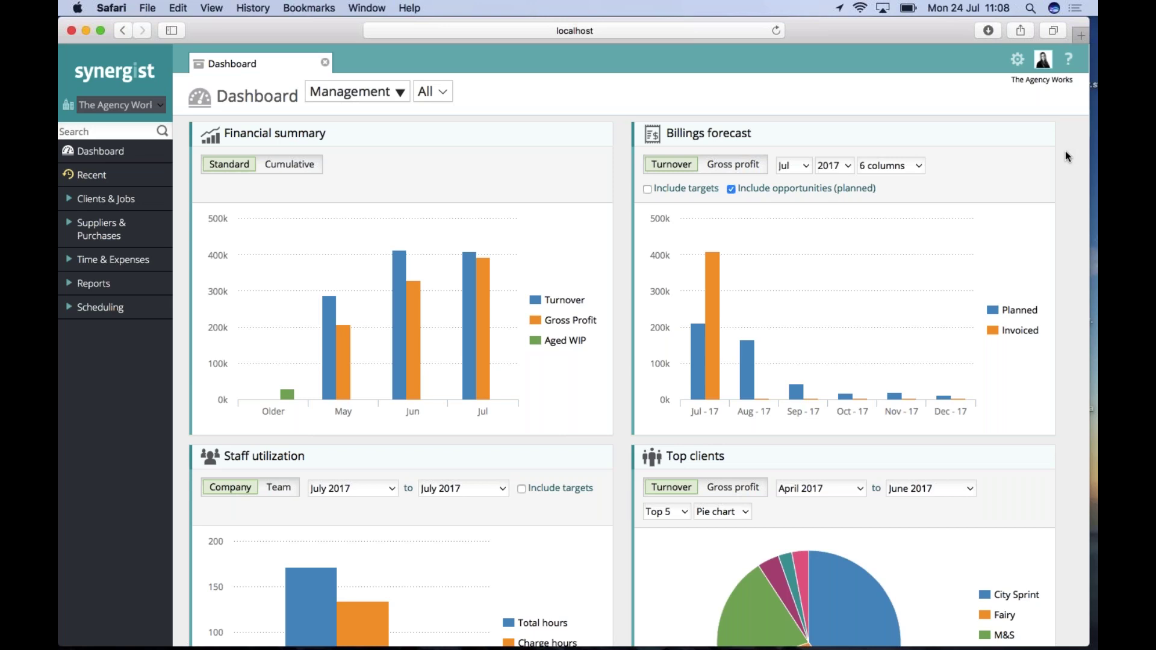
pyautogui.scroll(-5, 1065, 153)
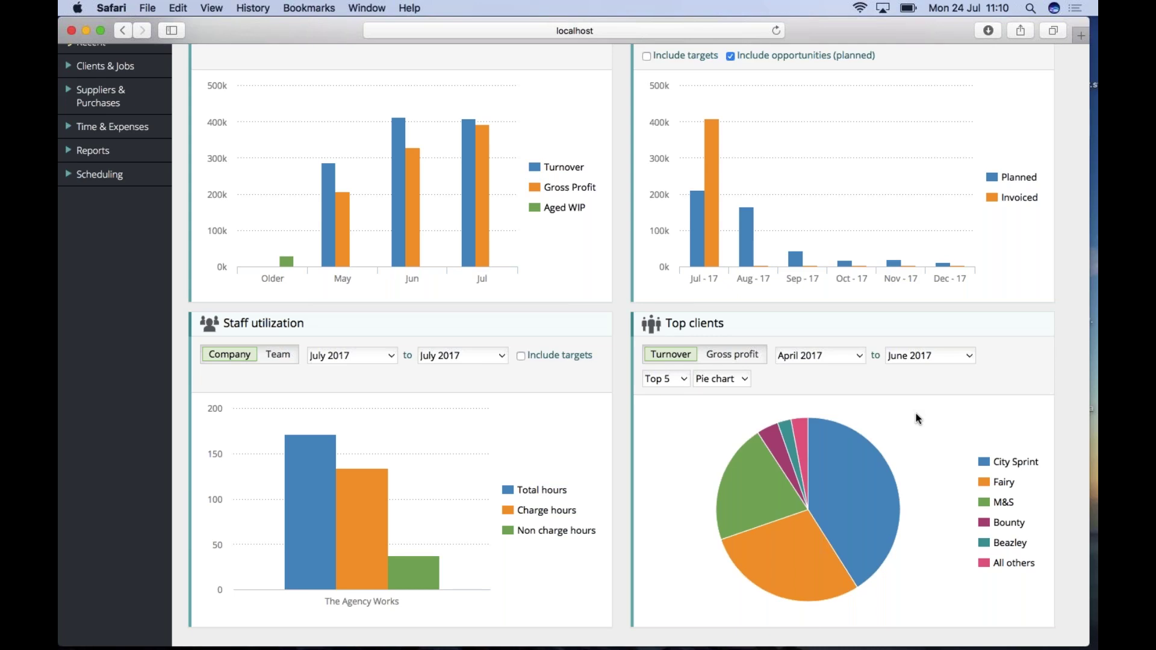
# Switch to the Personal dashboard and show this week's entries in the calendar summary.
pyautogui.scroll(3, 916, 413)
pyautogui.click(398, 95)
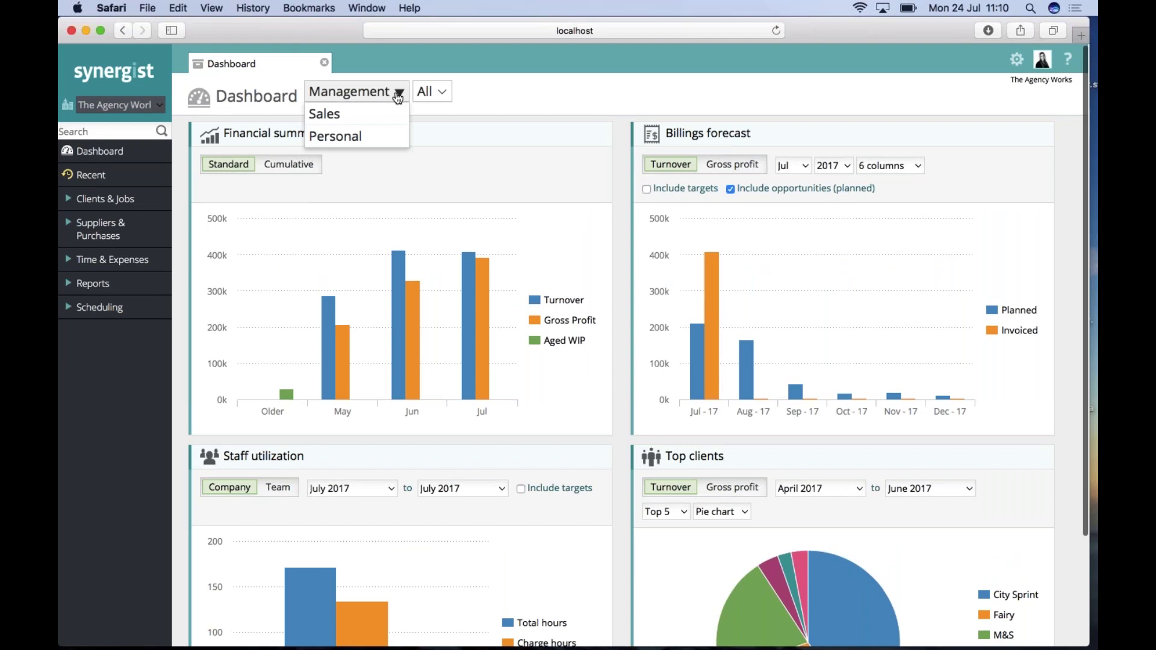
pyautogui.click(335, 136)
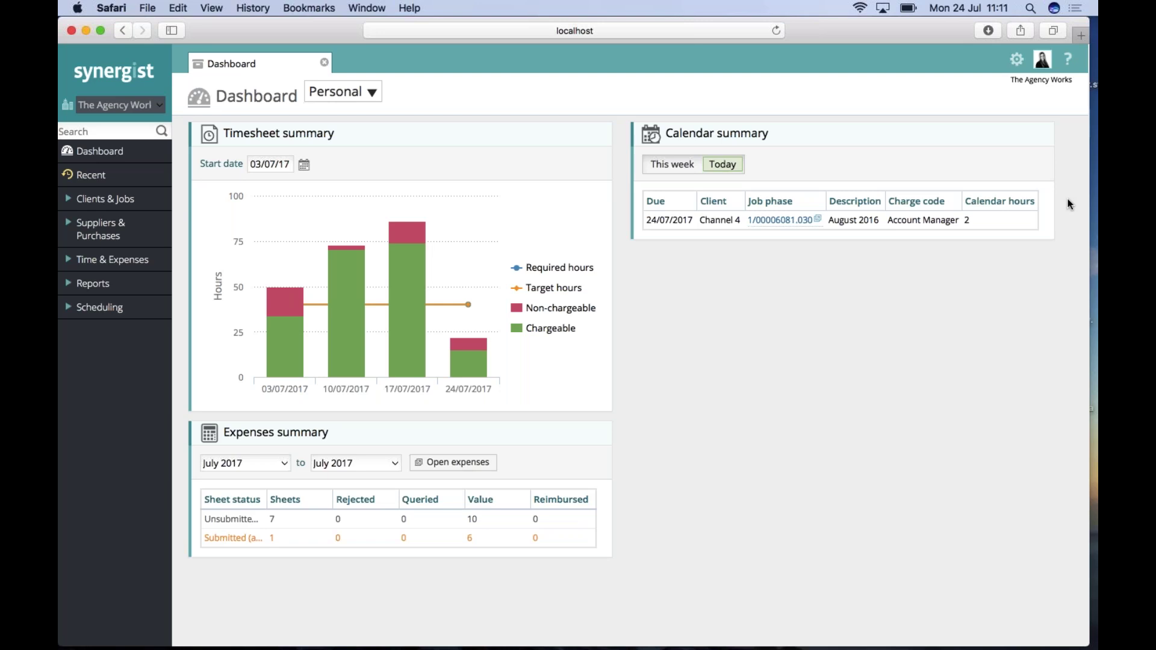
pyautogui.click(663, 163)
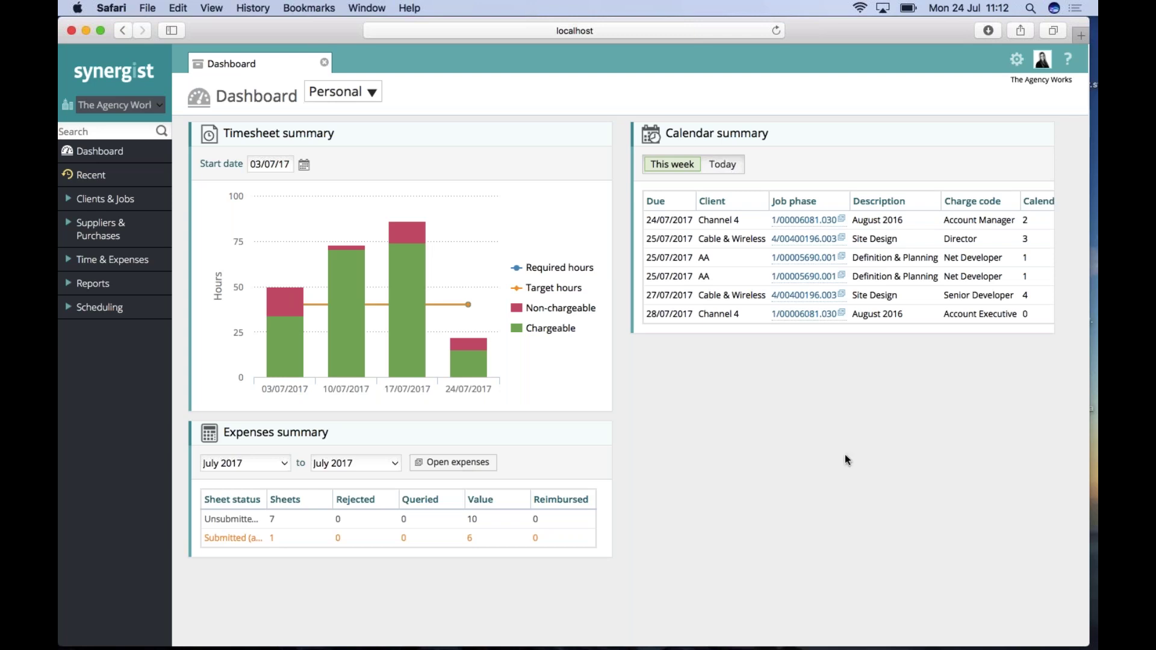
# In the calendar bookings, book the AA UX Designer estimate for the second person in the Digital team on Wed Jul 26.
pyautogui.click(115, 308)
pyautogui.click(111, 331)
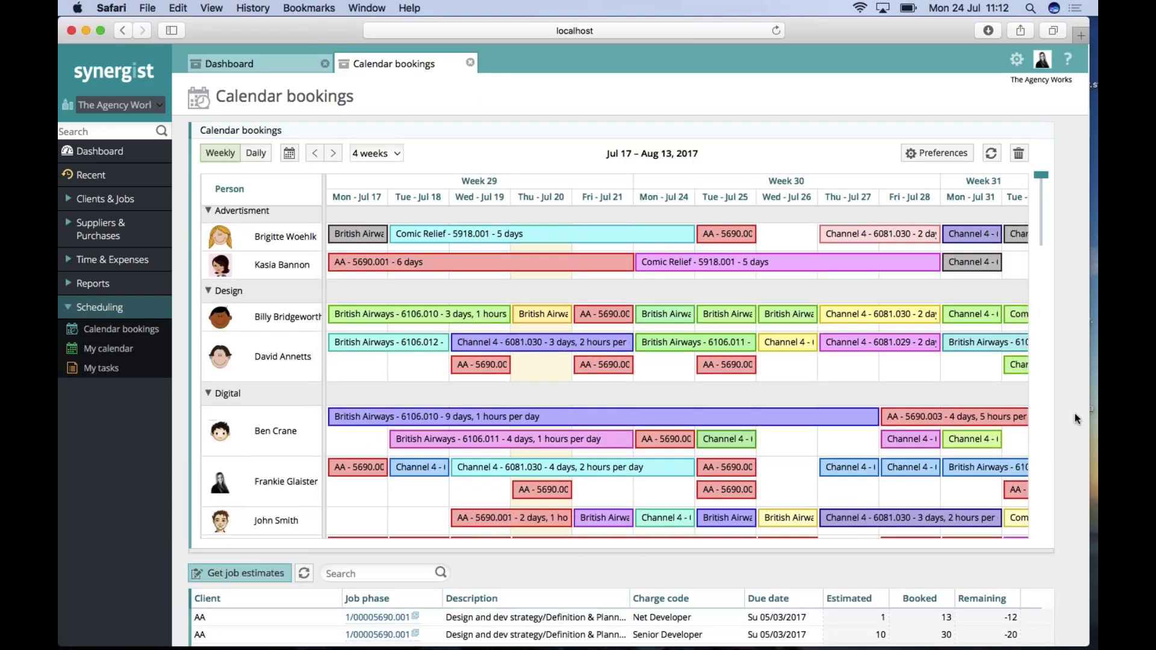
pyautogui.scroll(-3, 1075, 415)
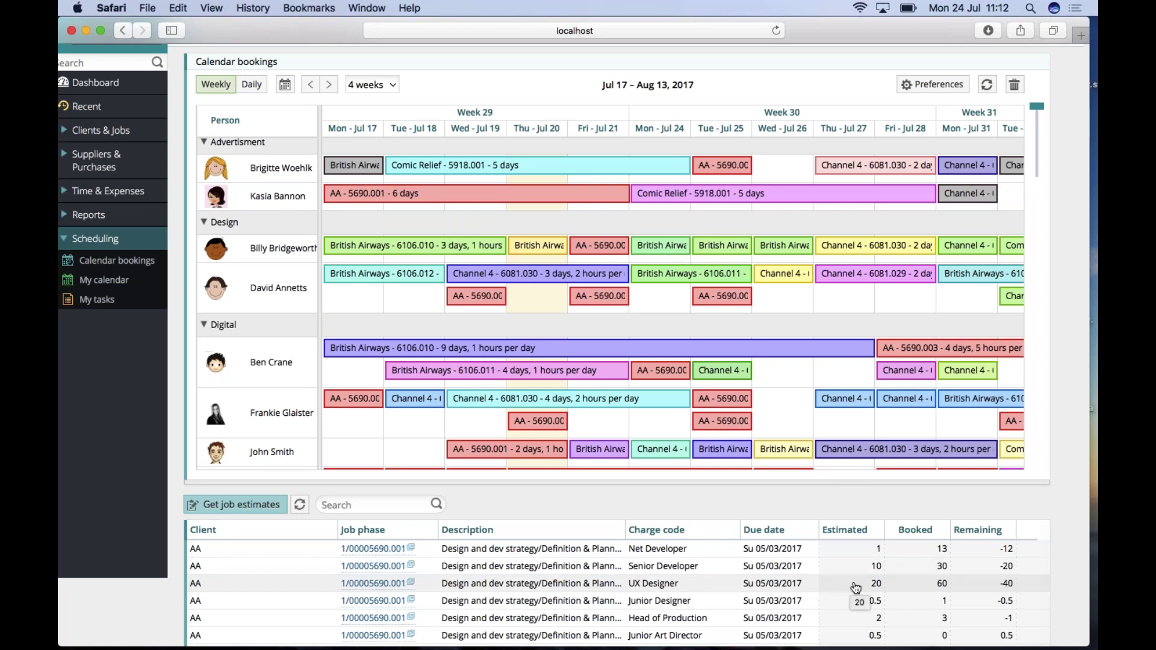
pyautogui.scroll(1, 856, 588)
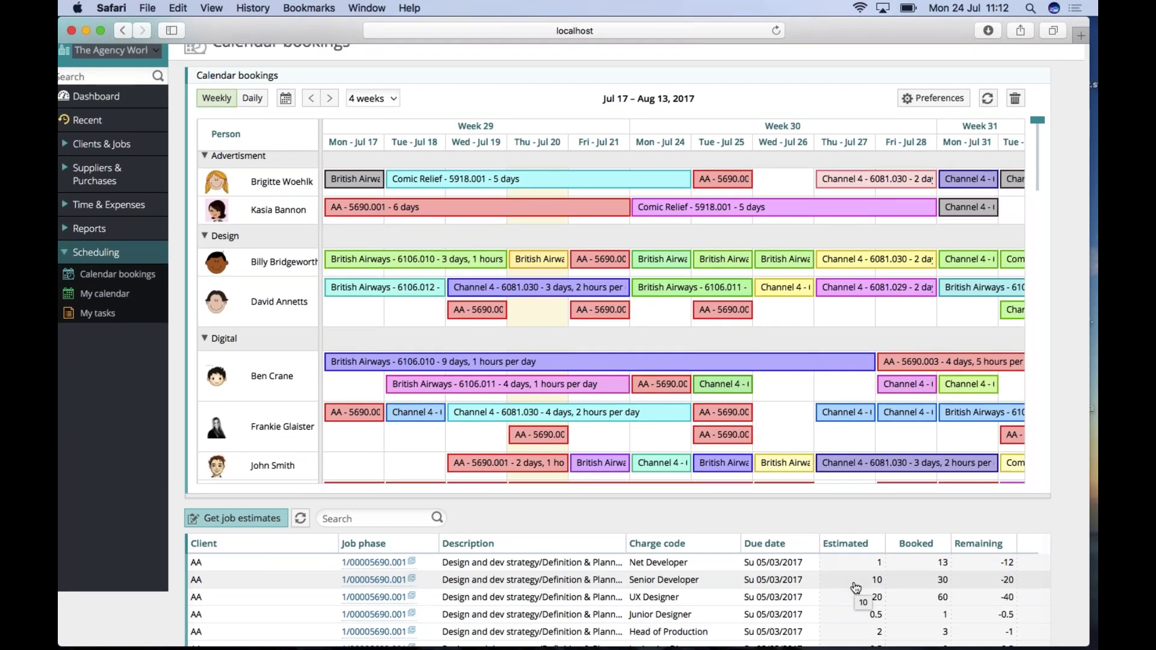
pyautogui.moveTo(858, 614); pyautogui.dragTo(777, 411)
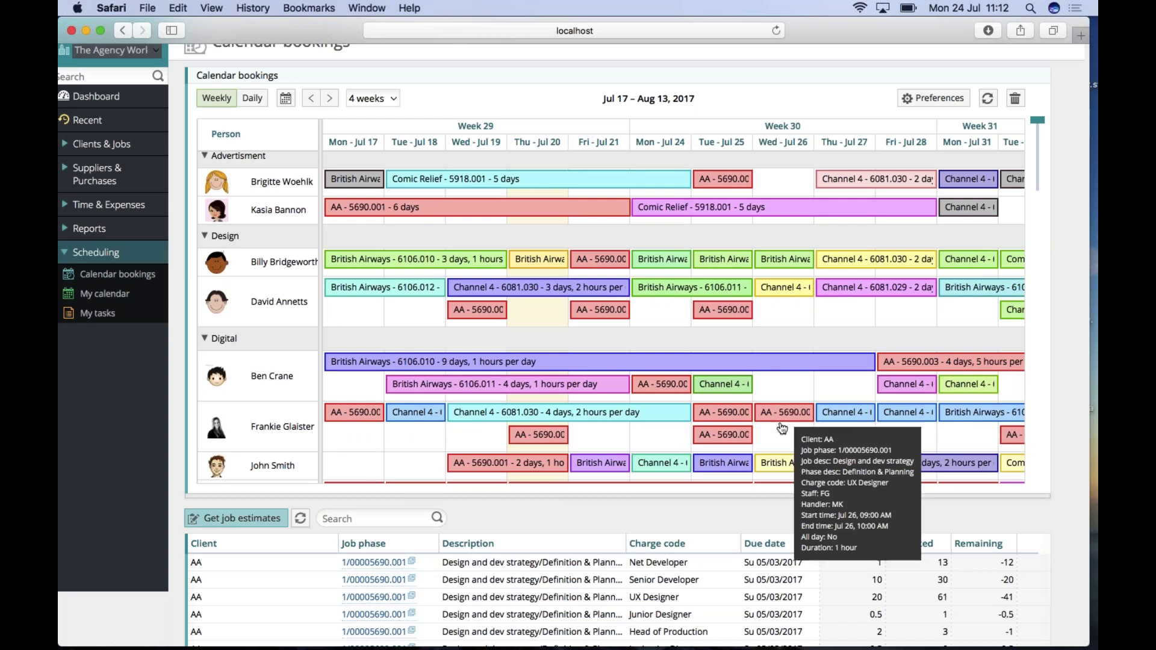
# Open City Sprint's Strategy Design Launch opportunity from the opportunity list.
pyautogui.scroll(1, 717, 289)
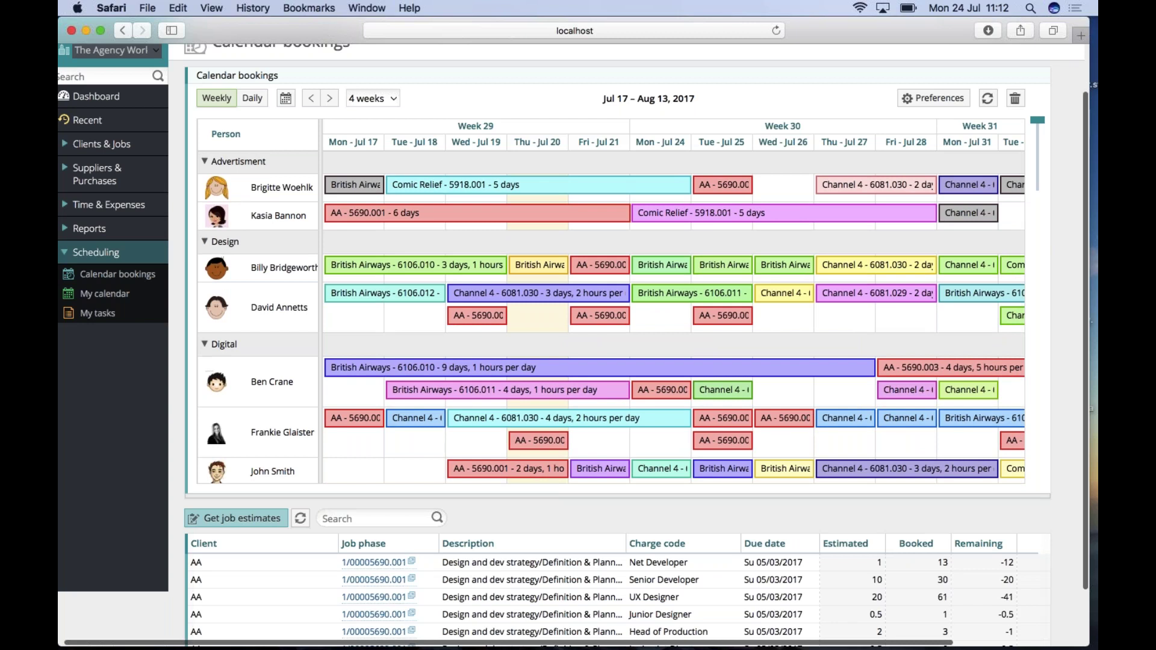
pyautogui.scroll(2, 107, 177)
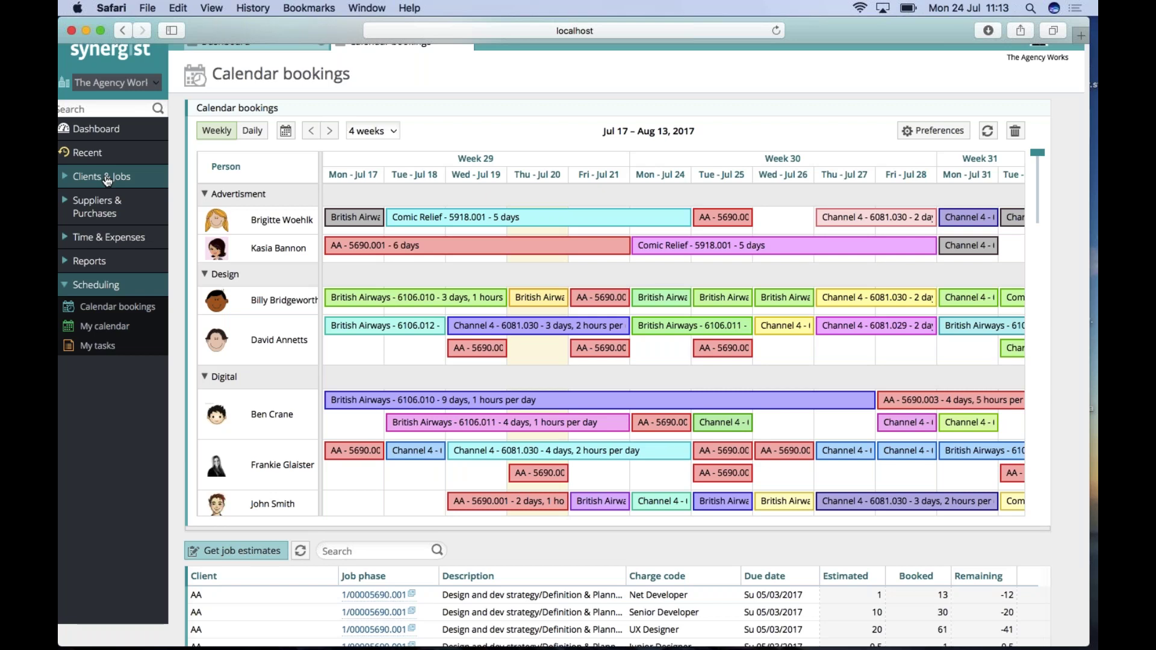
pyautogui.click(107, 177)
pyautogui.click(87, 297)
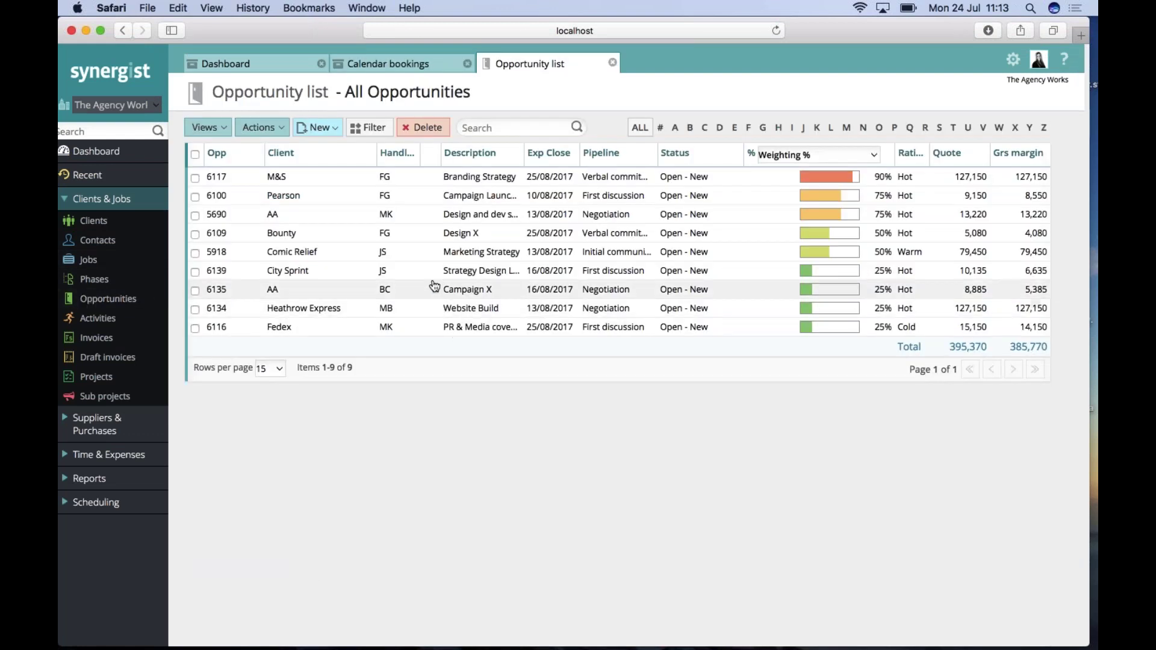
pyautogui.click(425, 270)
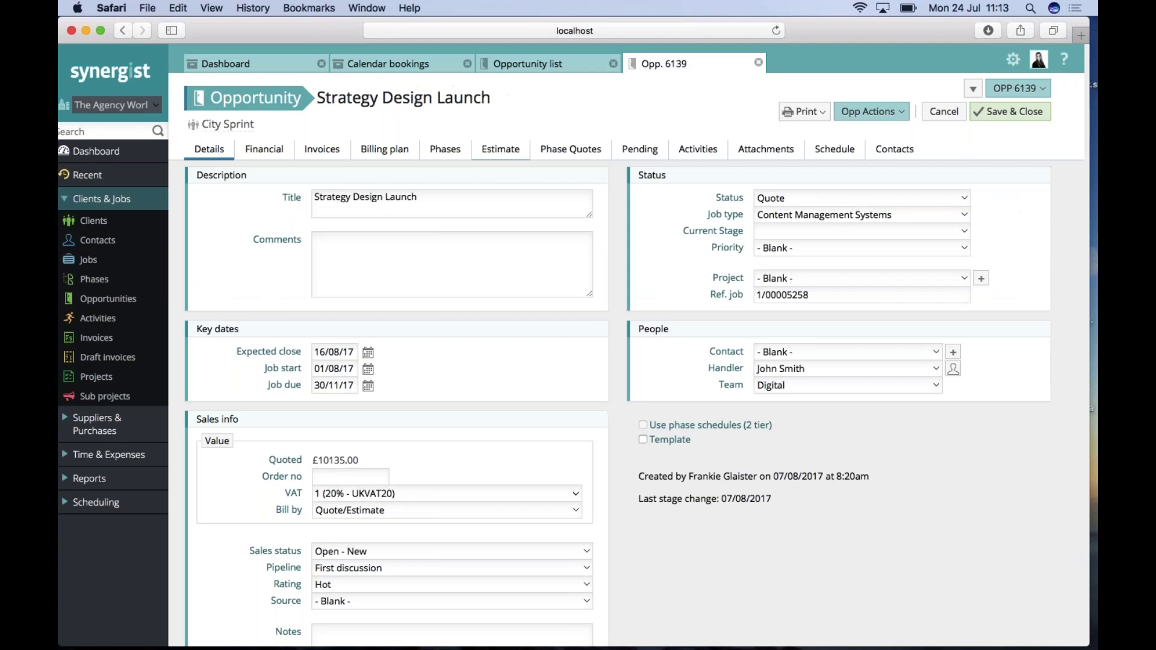
# Review the opportunity's estimate, from the phase-by-phase units, costs and charges down to the totals and gross estimated profit.
pyautogui.click(501, 148)
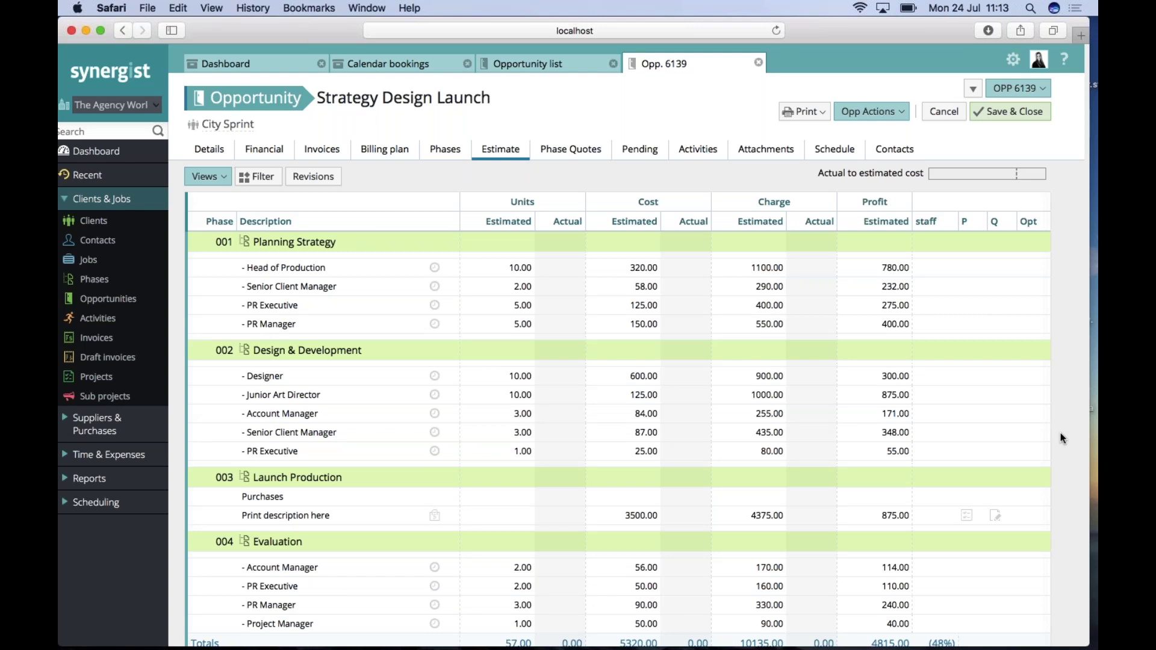
pyautogui.scroll(-4, 1064, 438)
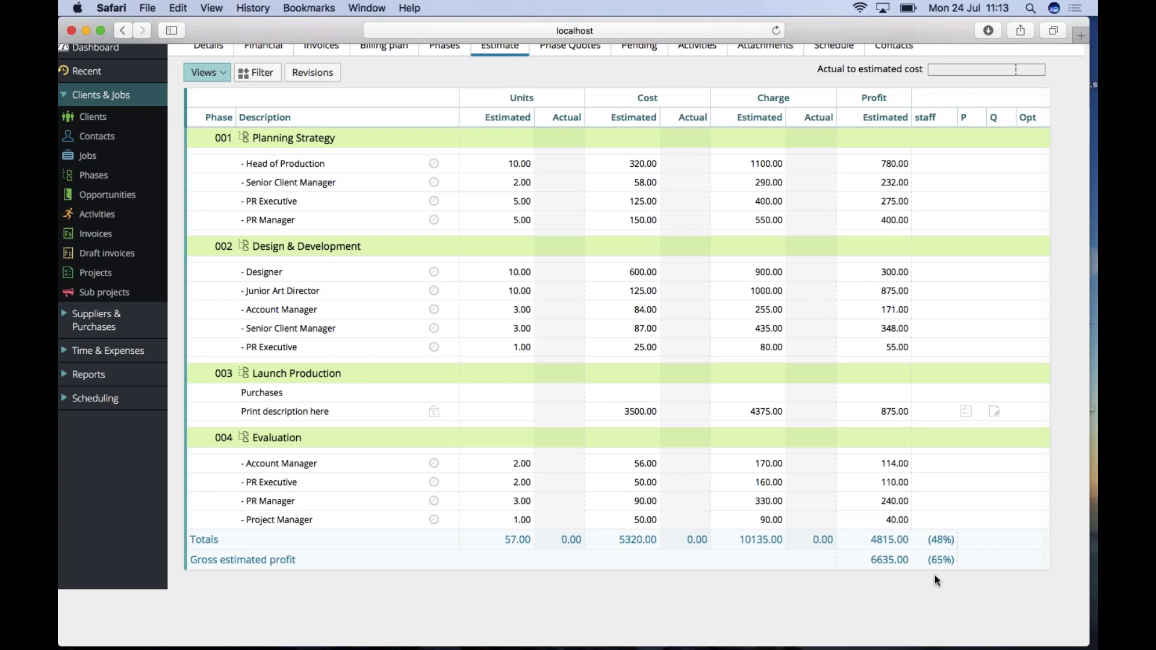
pyautogui.scroll(2, 935, 575)
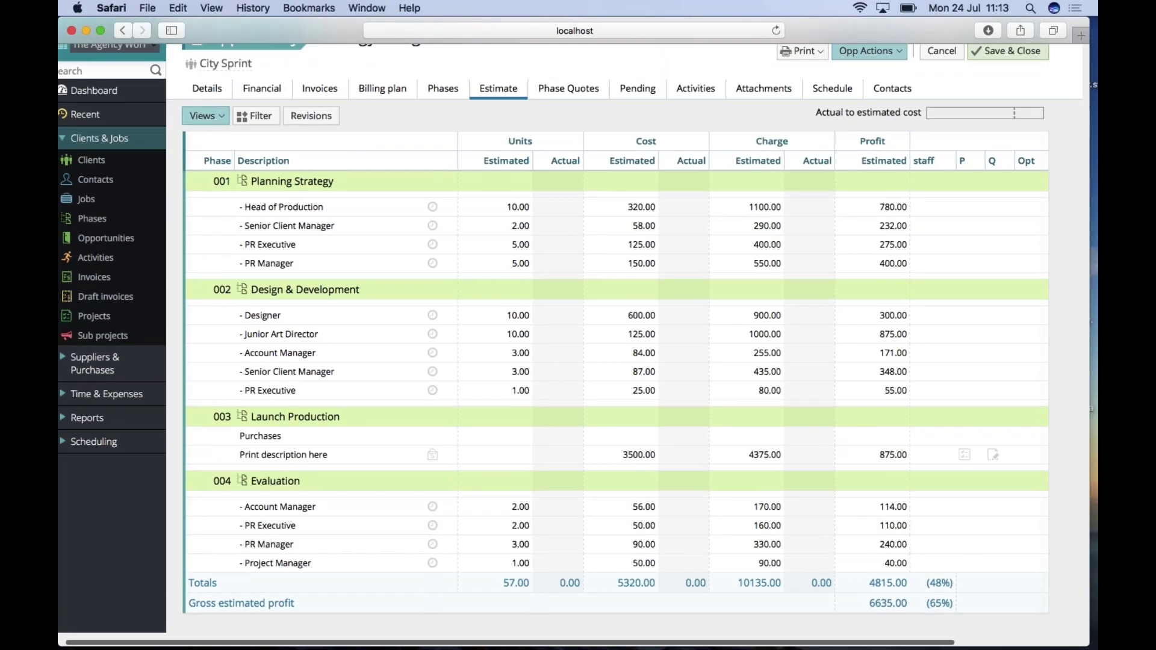
pyautogui.scroll(2, 1071, 510)
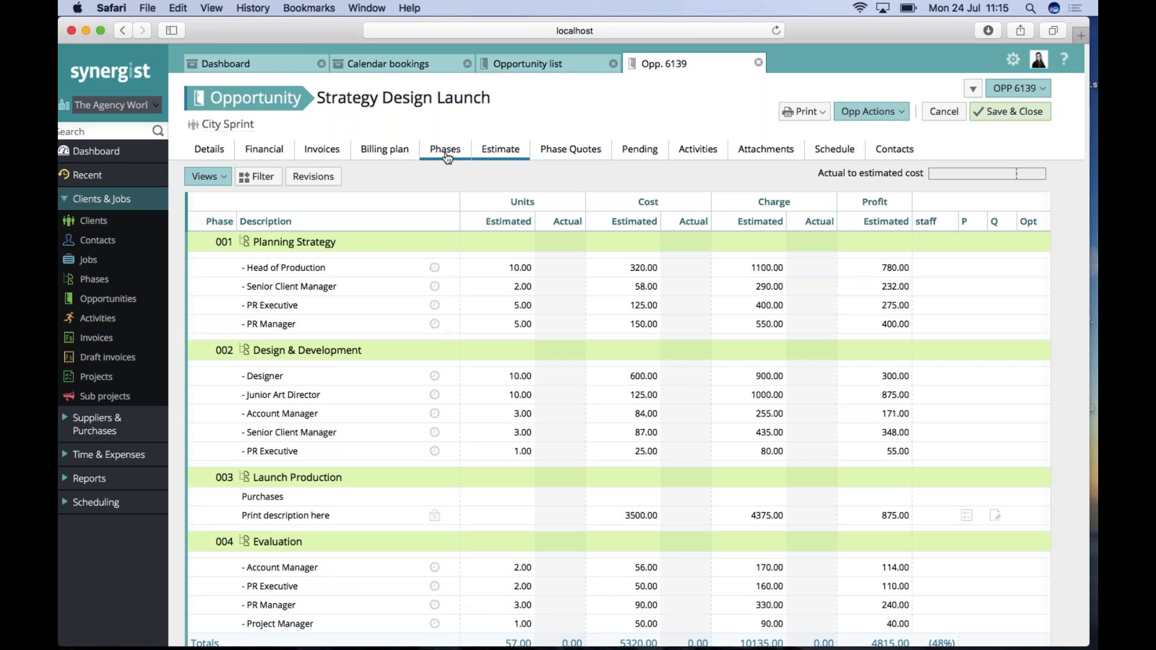
# Show the opportunity's phases as a weekly Gantt chart and move 002 Design & Development to 26-08-2017 through 24-09-2017.
pyautogui.click(438, 154)
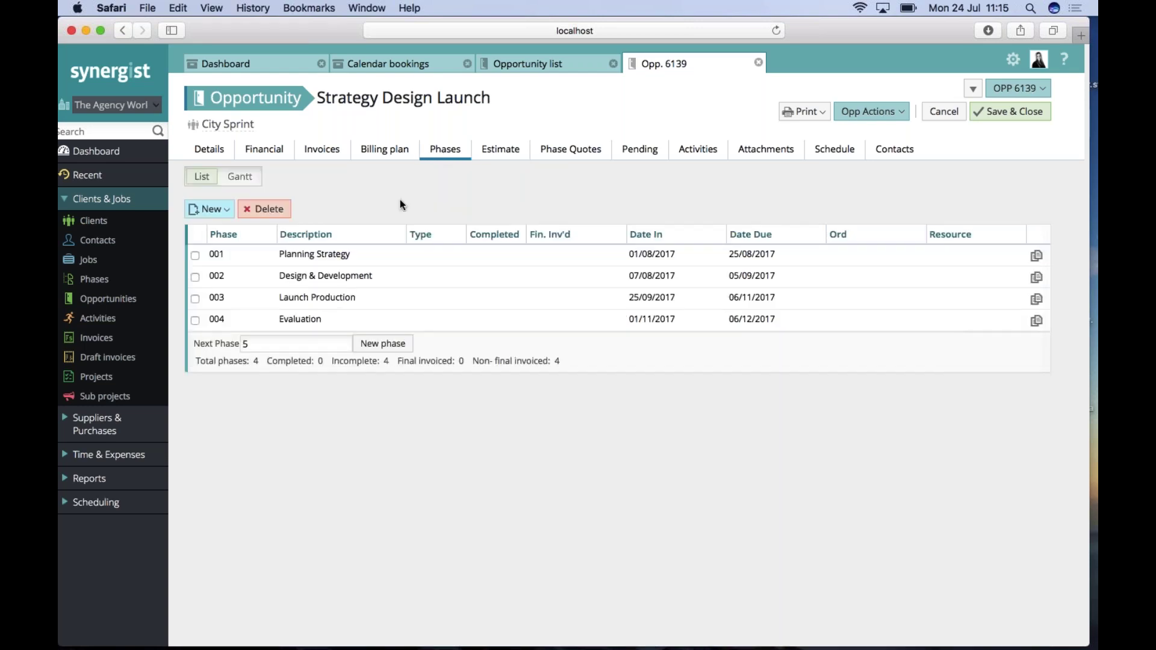
pyautogui.click(240, 181)
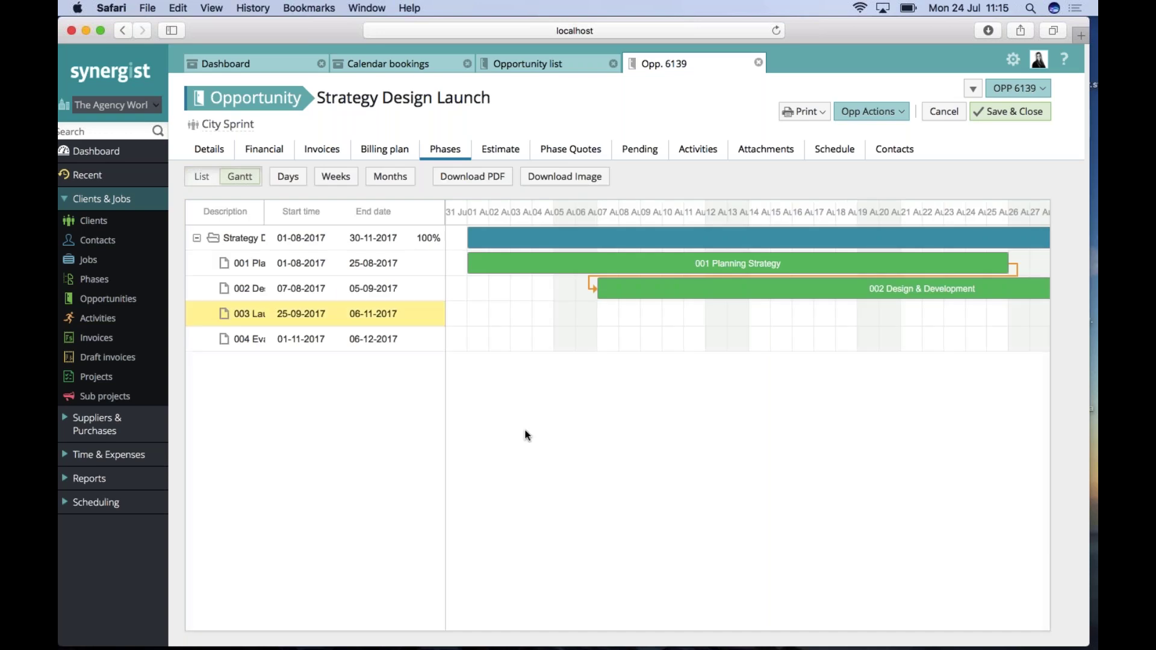
pyautogui.click(335, 177)
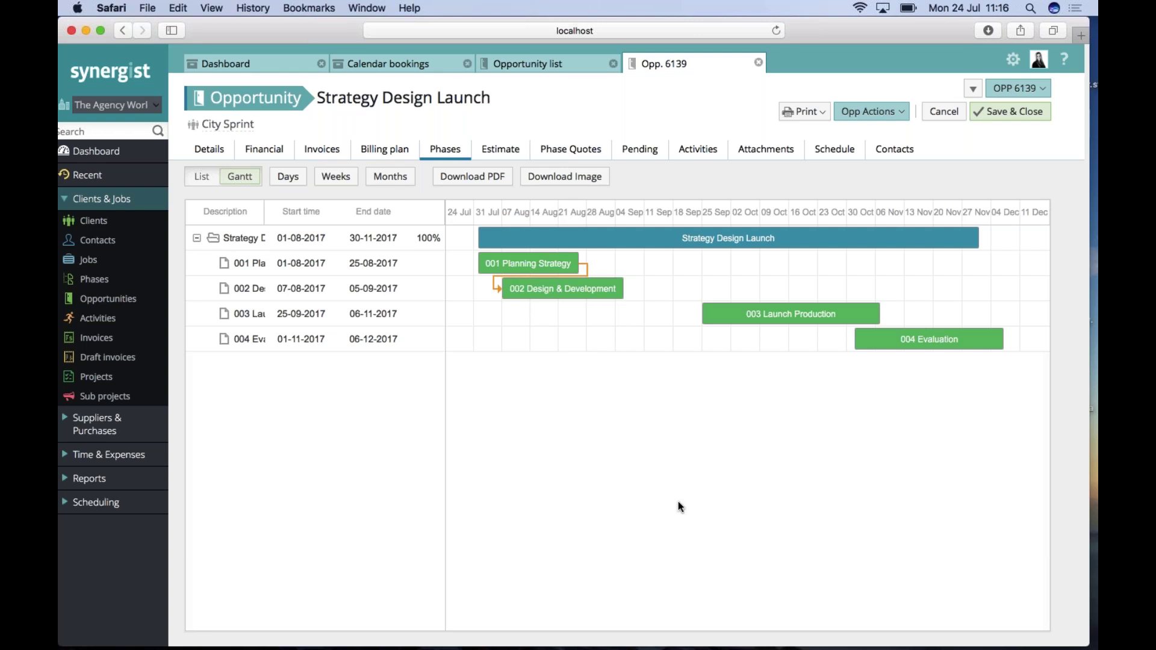
pyautogui.moveTo(583, 292); pyautogui.dragTo(662, 293)
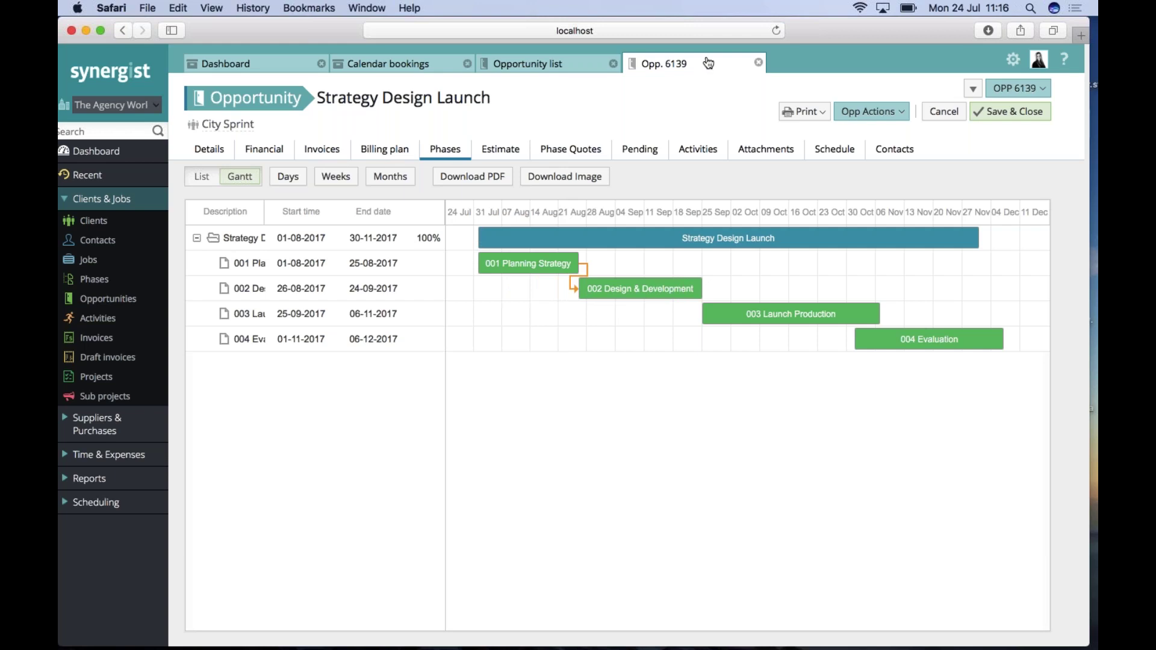
# Close the opportunity and open the list of live jobs.
pyautogui.click(759, 65)
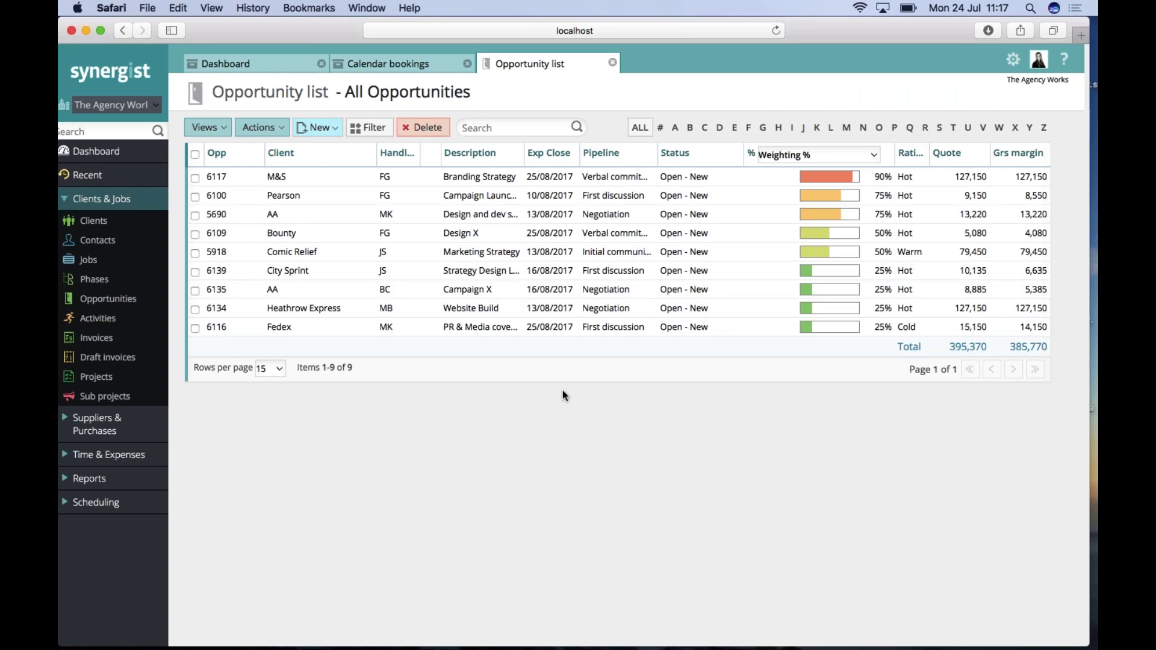
pyautogui.click(88, 260)
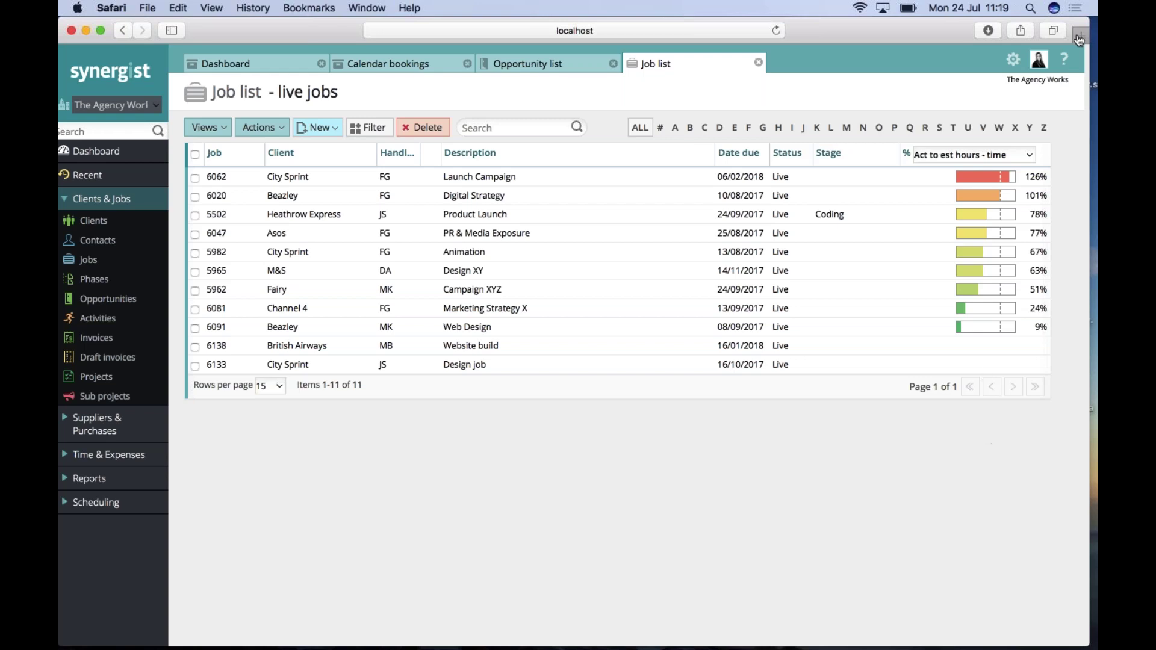
# Open synergist.co.uk in a new browser tab and view the Foundation, Professional and Enterprise tiers on its pricing page.
pyautogui.click(1081, 35)
pyautogui.write('synergist.co.uk')
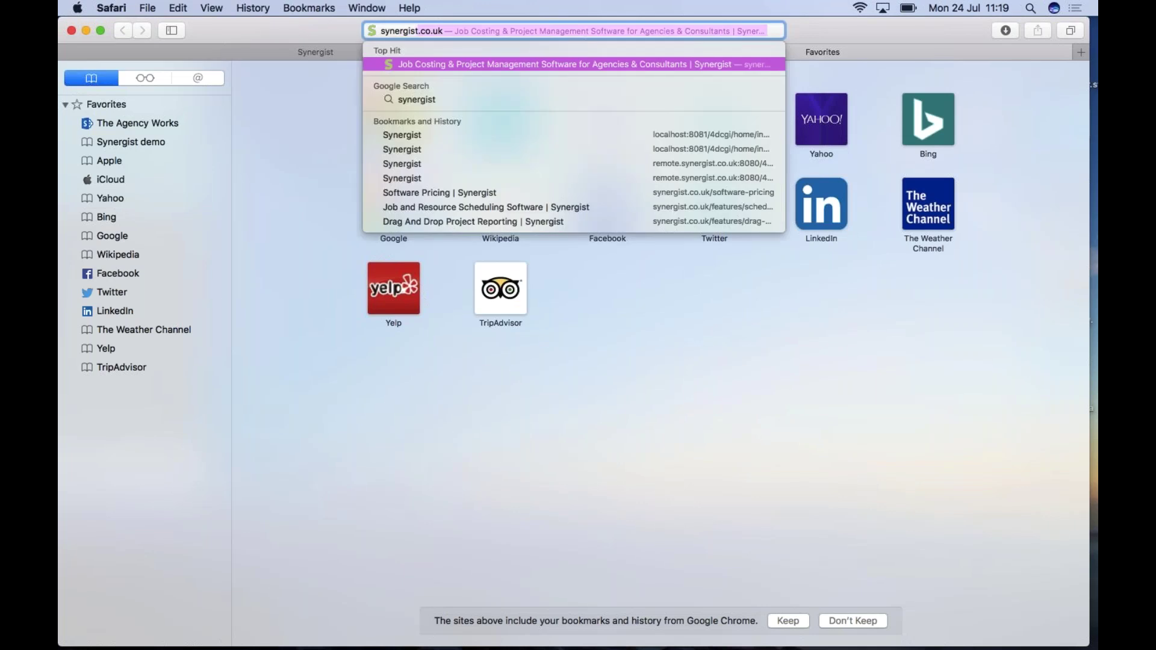
pyautogui.press('Return')
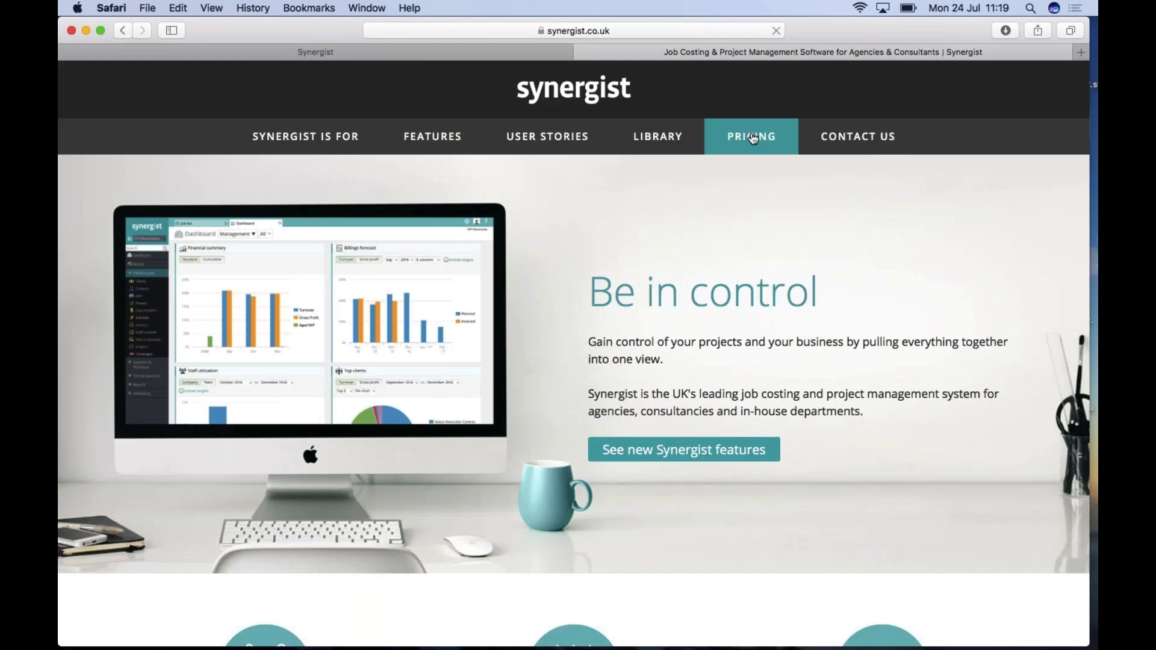
pyautogui.click(754, 138)
pyautogui.scroll(-5, 1027, 372)
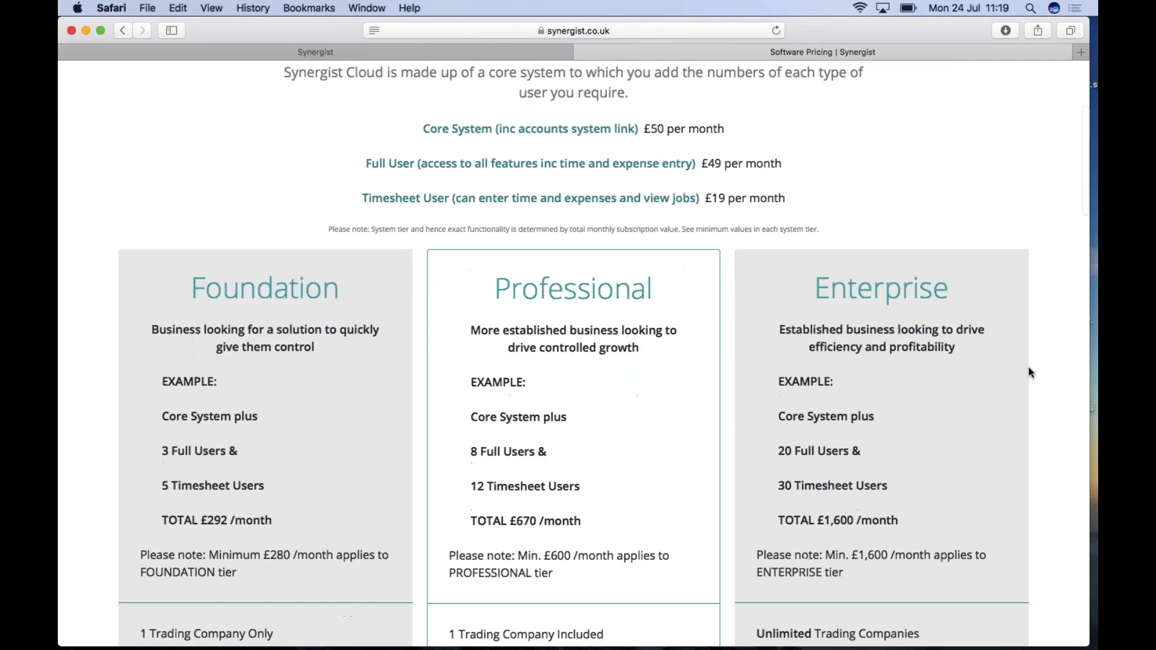
# Compare the Foundation, Professional and Enterprise tiers, from example user pricing and file storage down to their feature lists and usage notes.
pyautogui.scroll(-1, 1050, 373)
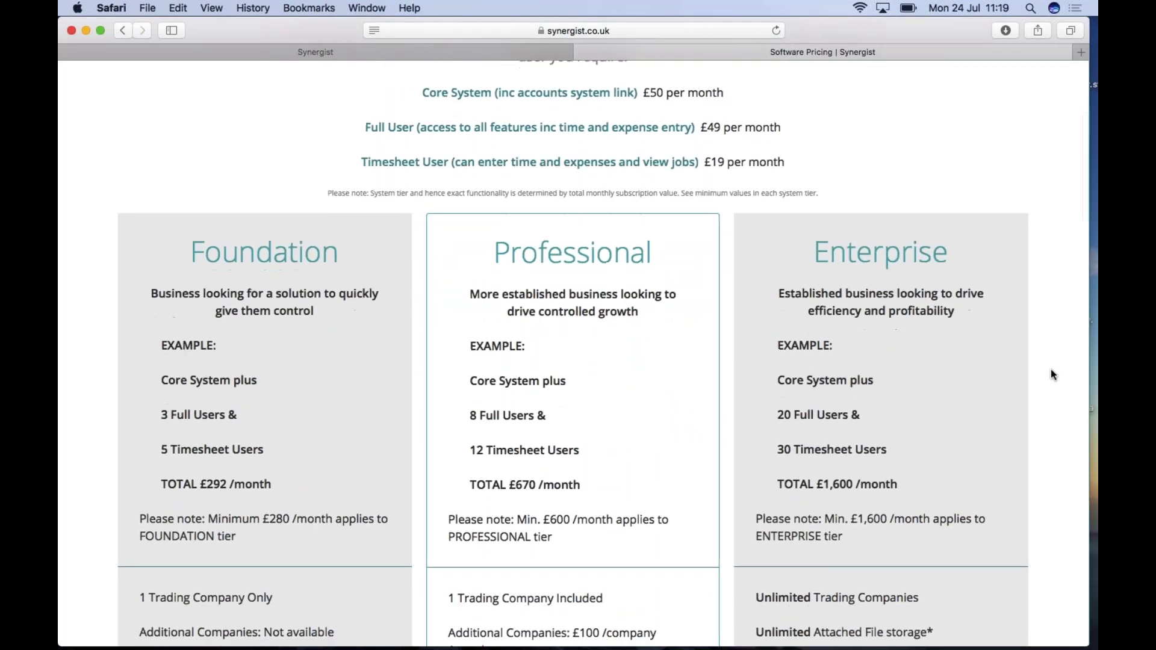
pyautogui.scroll(1, 1053, 375)
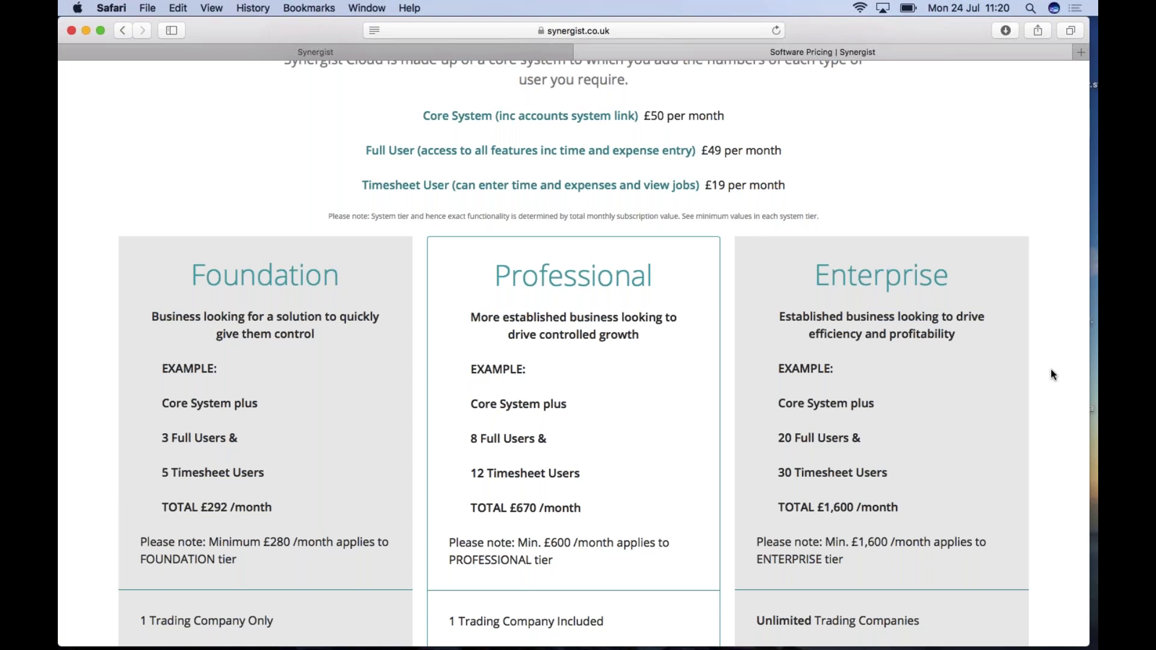
pyautogui.scroll(-5, 1051, 370)
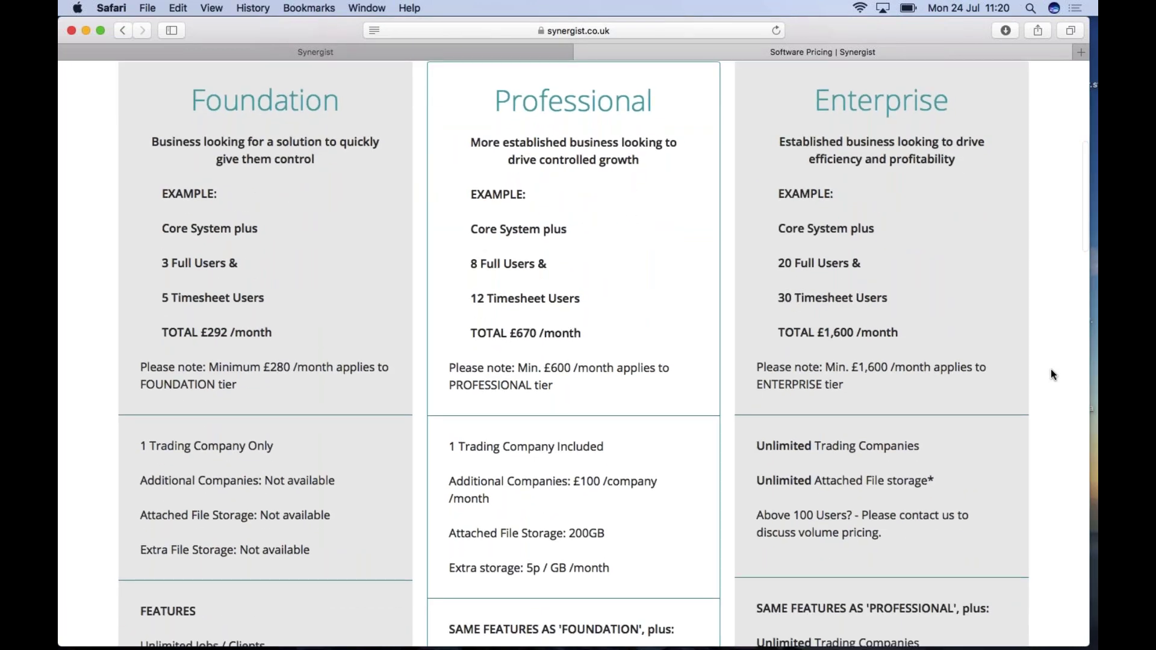
pyautogui.scroll(-15, 1051, 370)
pyautogui.scroll(-5, 1052, 365)
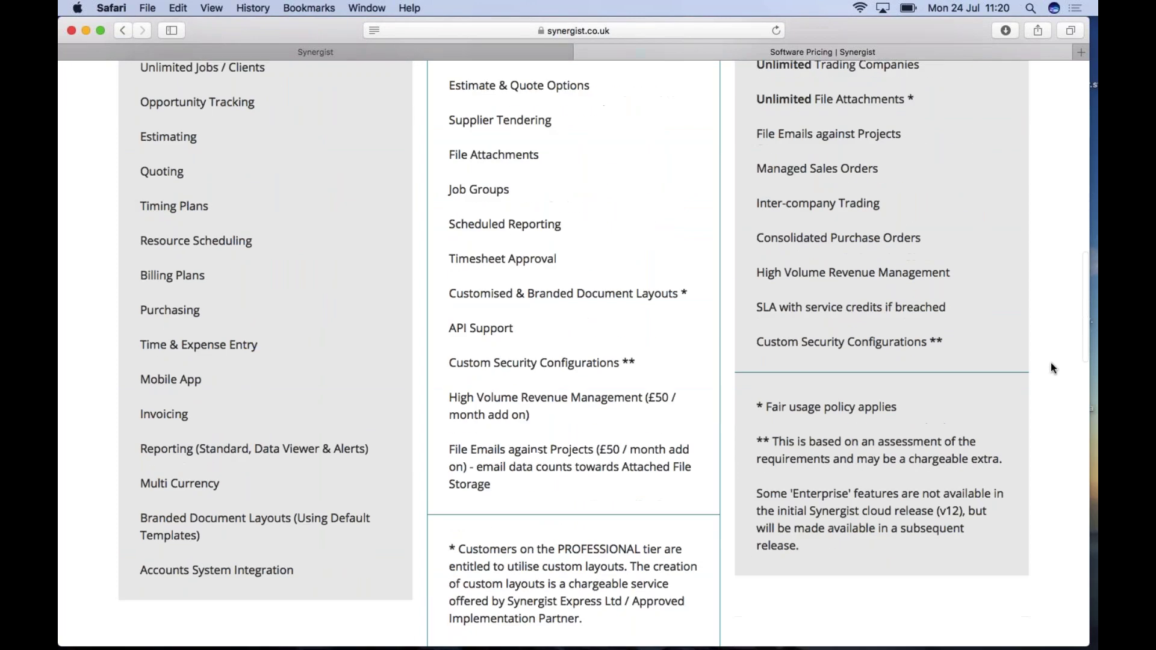
pyautogui.scroll(15, 1051, 365)
pyautogui.scroll(4, 1052, 368)
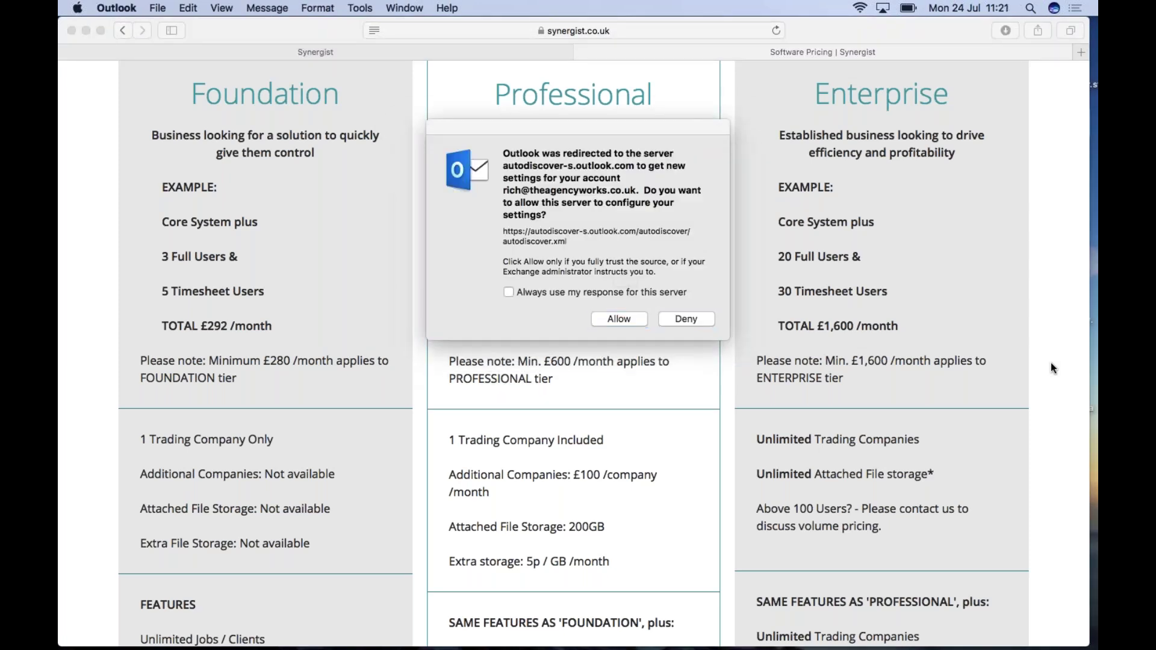
# Allow the autodiscover-s.outlook.com server to configure the Outlook account settings.
pyautogui.click(649, 364)
pyautogui.click(607, 317)
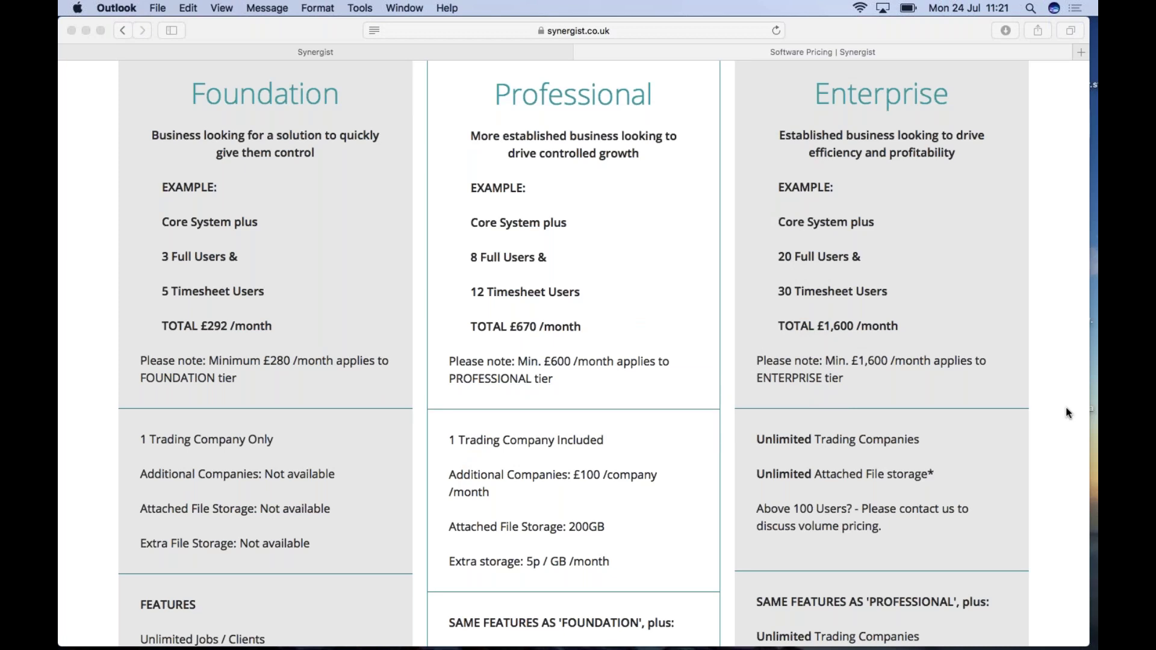
# Review the monthly prices for the Core System, Full User and Timesheet User at the start of the Synergist Cloud Pricing page.
pyautogui.scroll(2, 1067, 414)
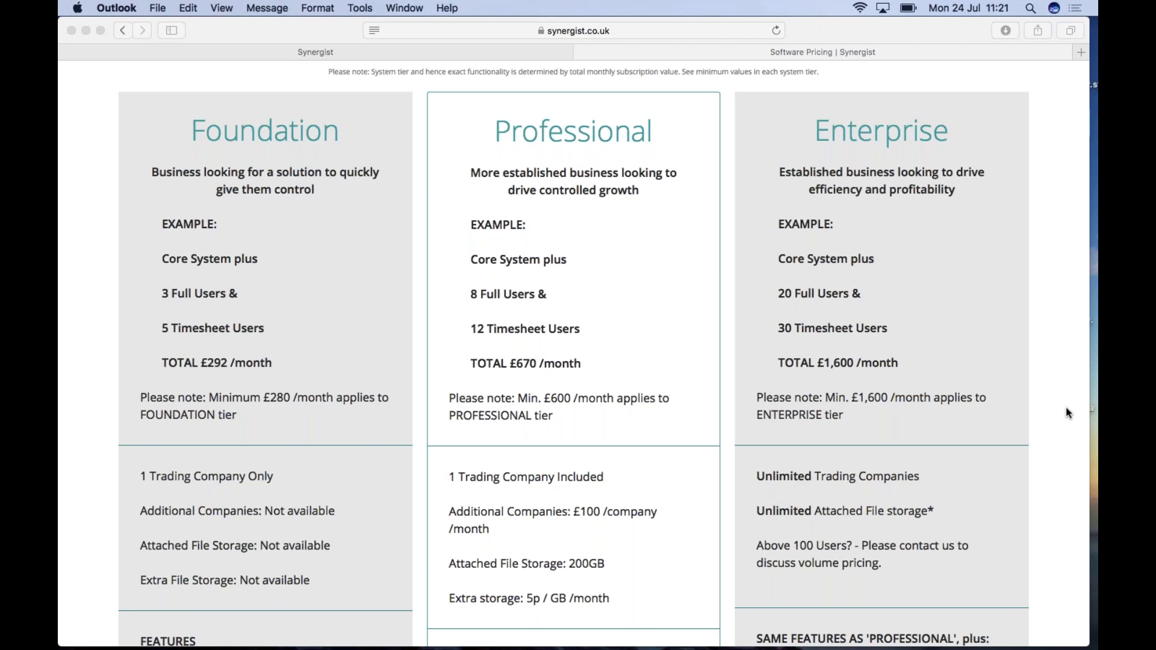
pyautogui.scroll(5, 1067, 413)
pyautogui.scroll(2, 1066, 412)
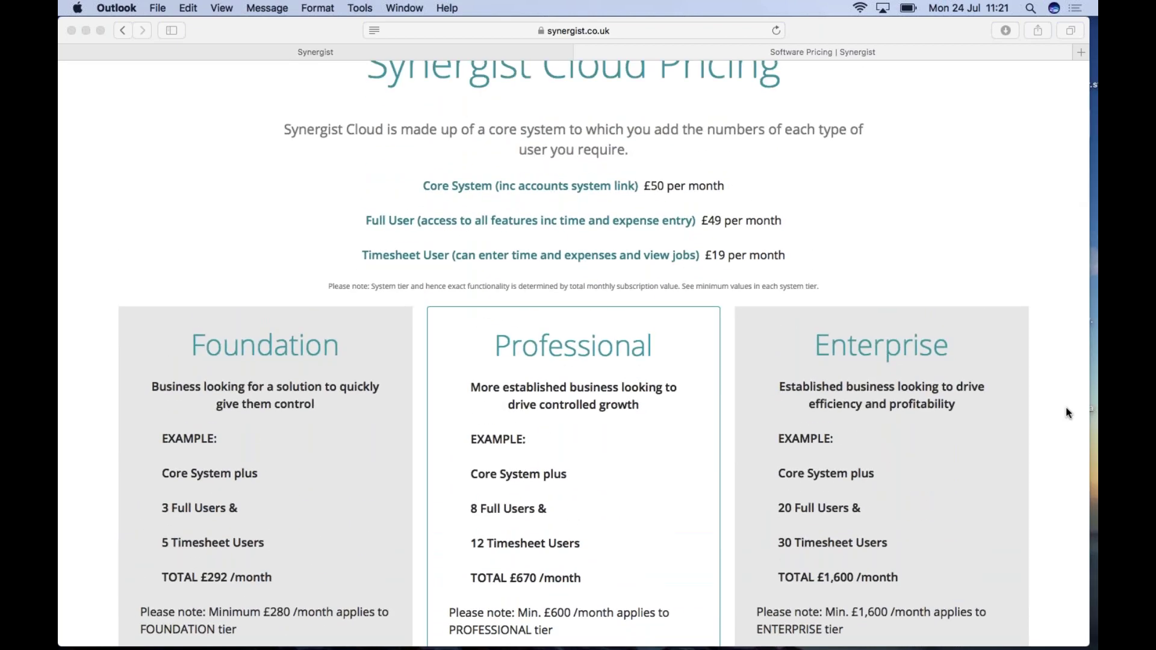
pyautogui.scroll(5, 1067, 413)
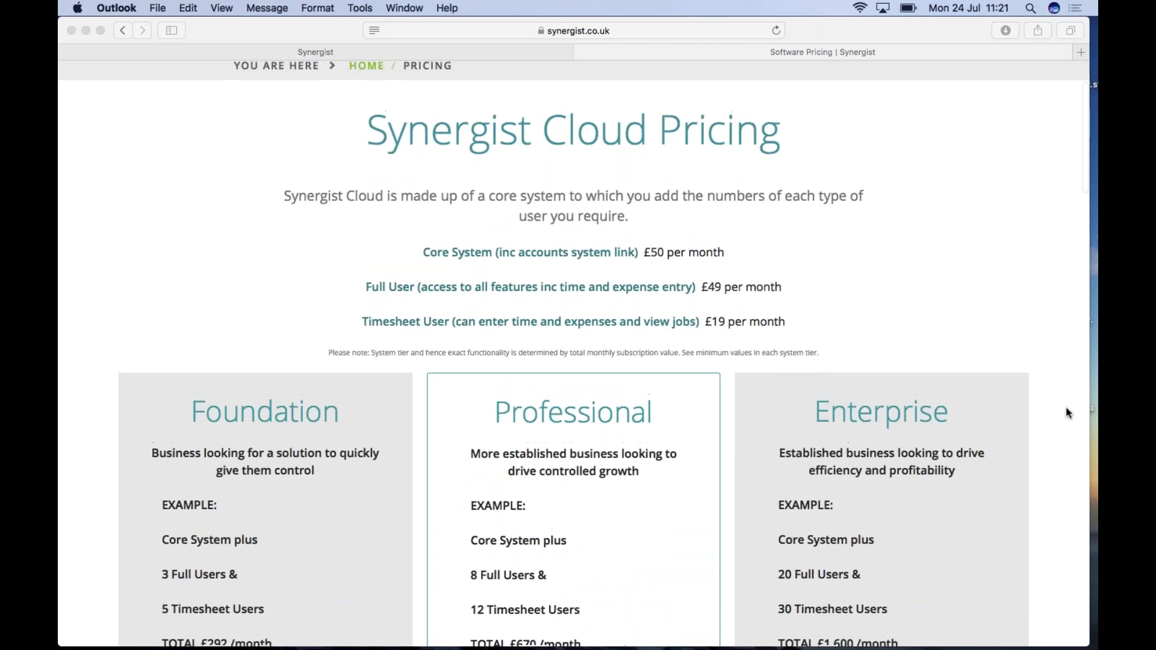
pyautogui.scroll(1, 1067, 413)
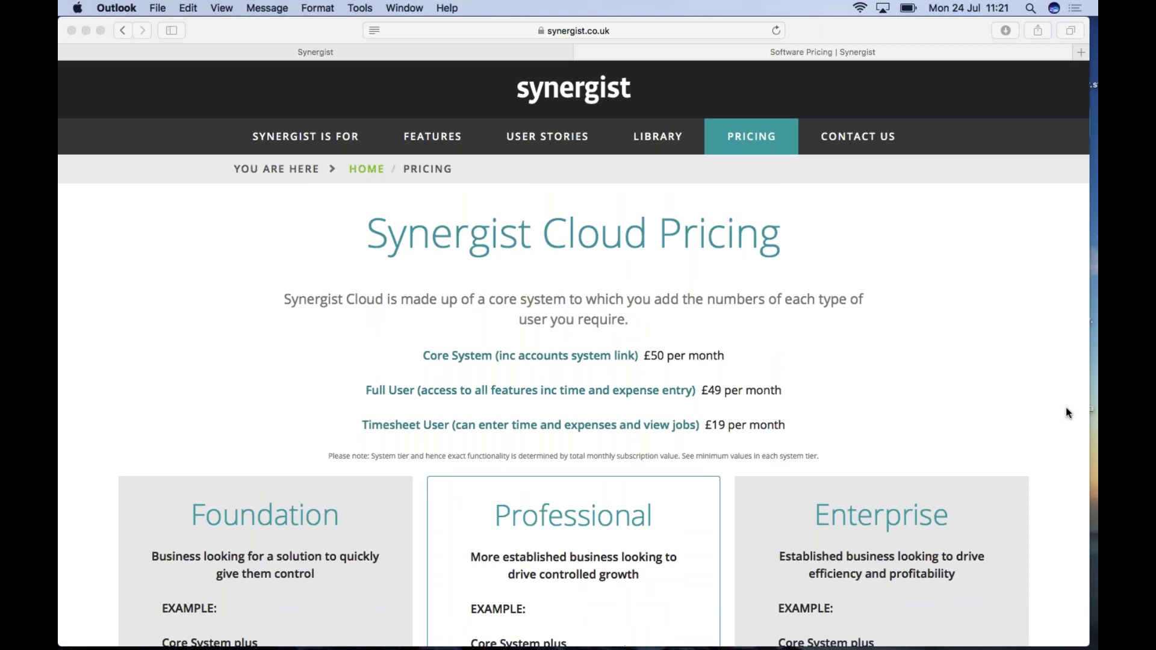
pyautogui.moveTo(1003, 644)
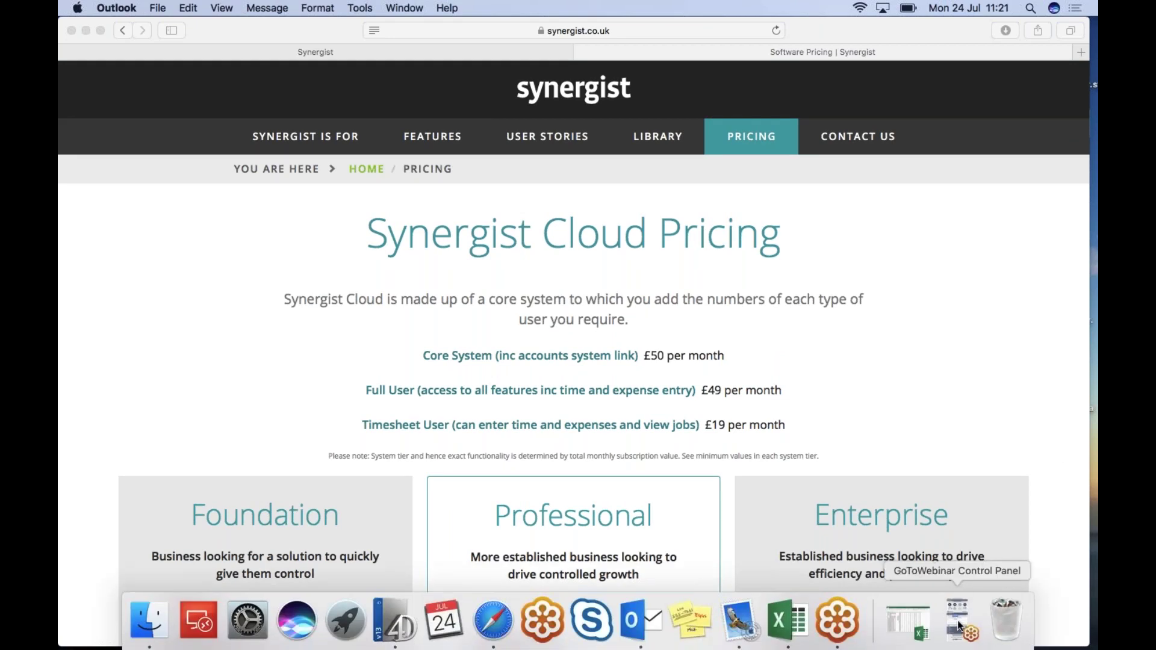